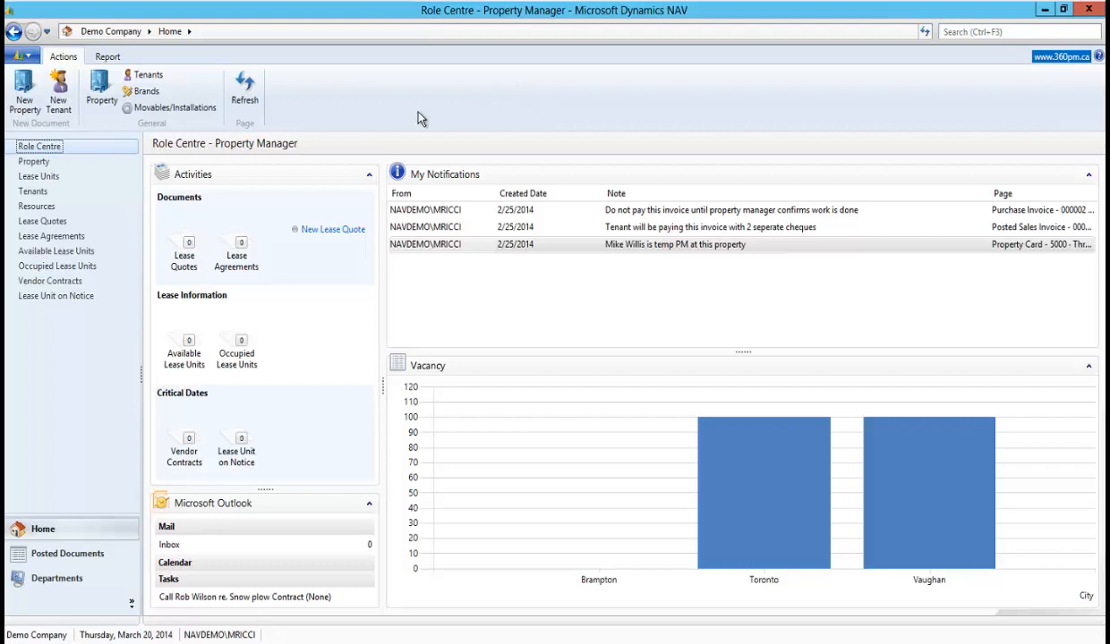
Step: Open the property card for Industrial Parkway from the list of properties
{"action": "left_click", "coordinate": [36, 163]}
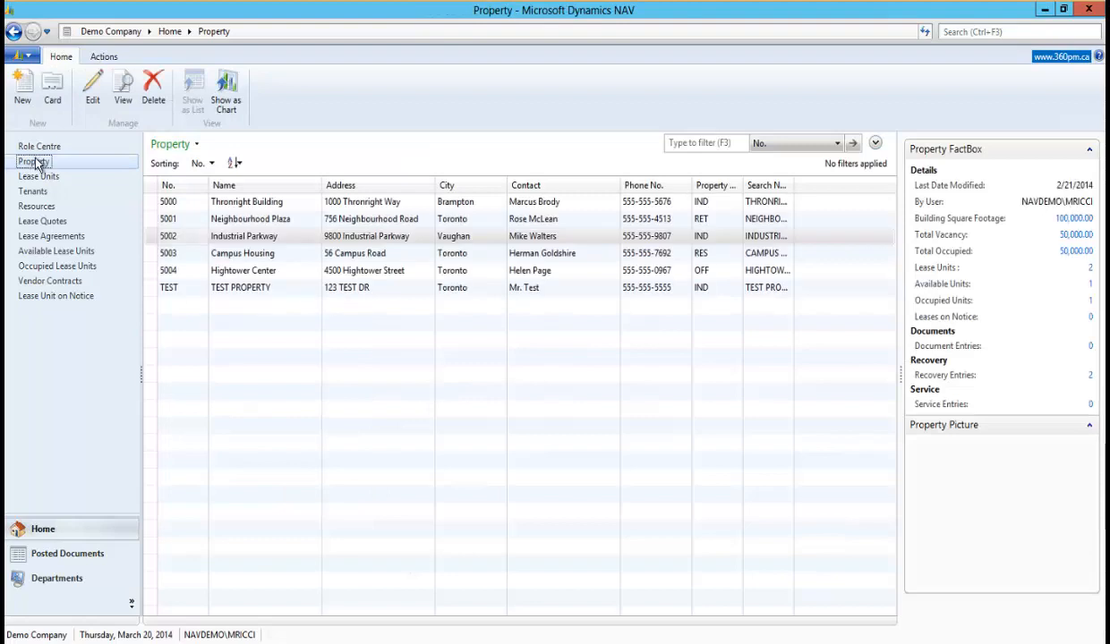
{"action": "left_click", "coordinate": [291, 237]}
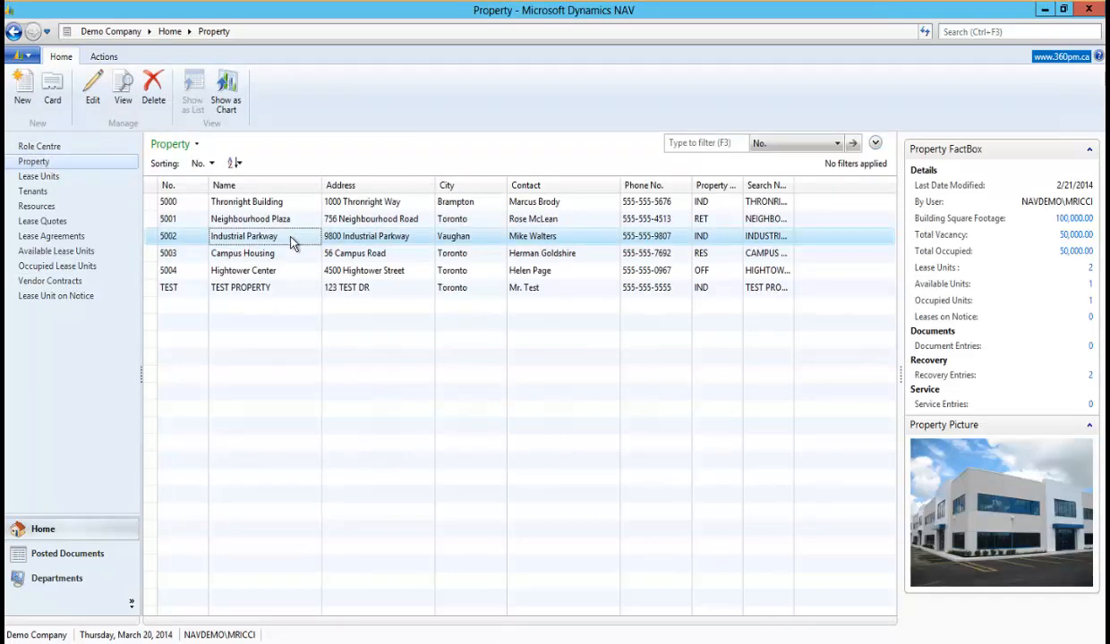
{"action": "double_click", "coordinate": [291, 237]}
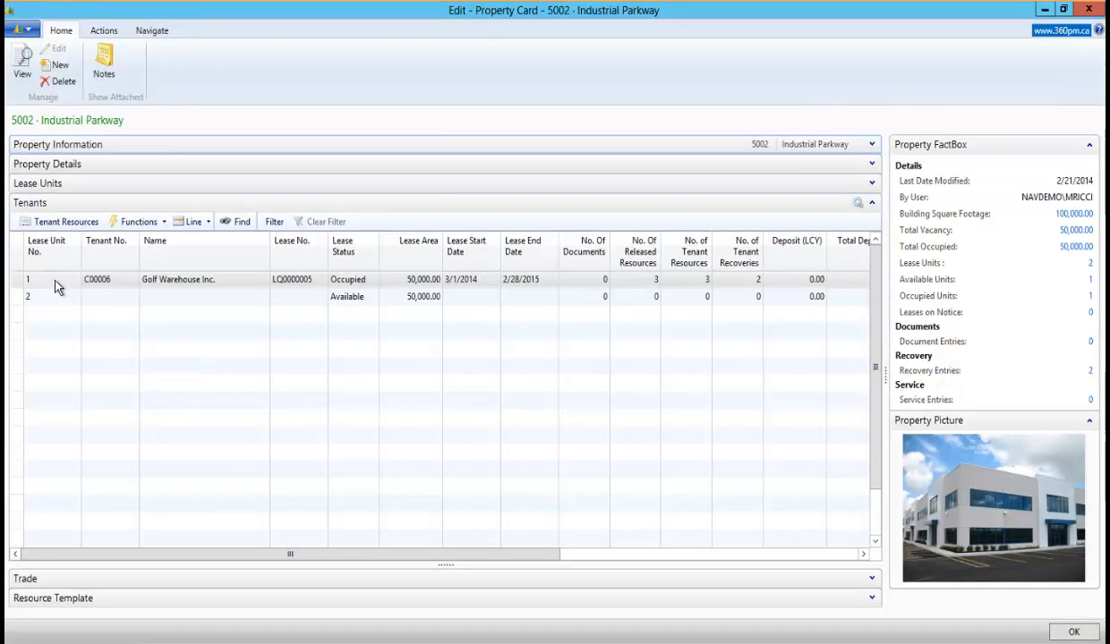
Step: Open the tenant resources of Golf Warehouse Inc. in lease unit 1
{"action": "left_click", "coordinate": [242, 286]}
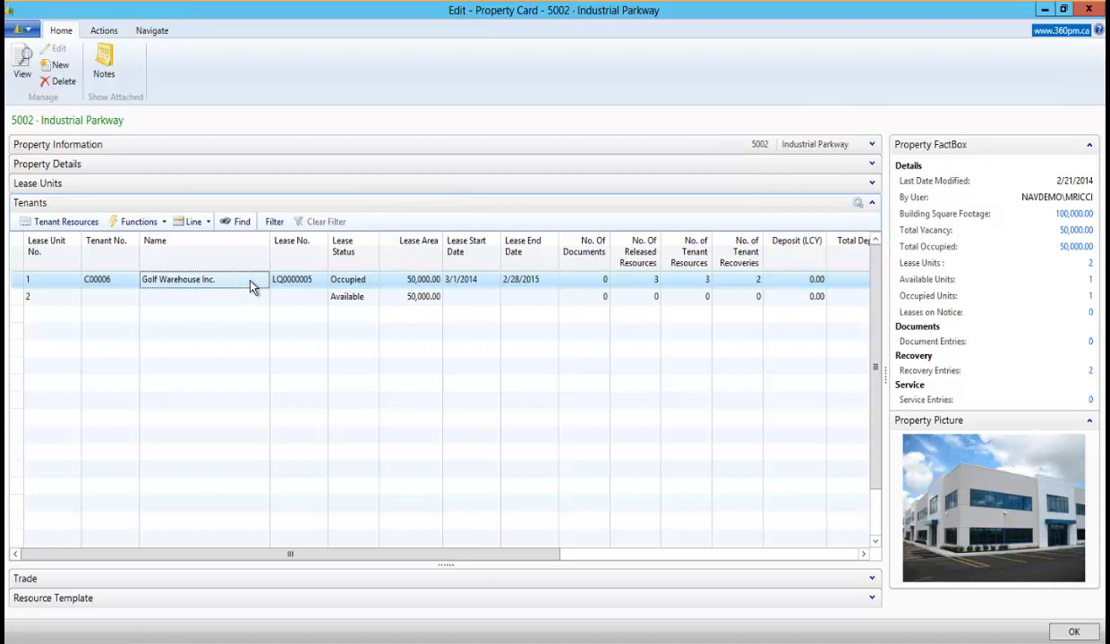
{"action": "left_click", "coordinate": [61, 281]}
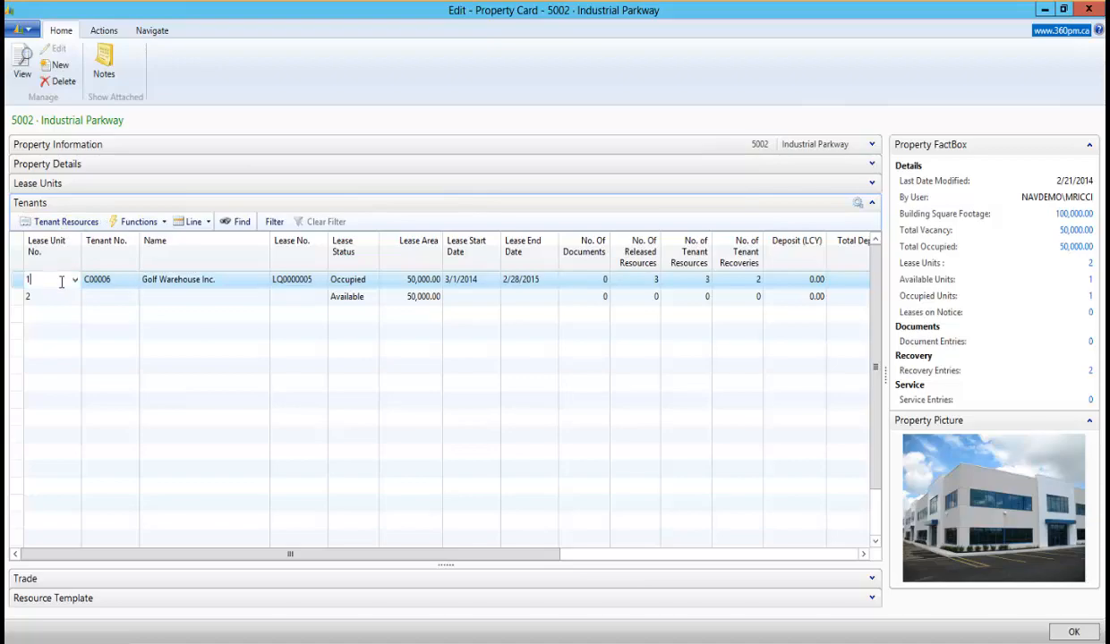
{"action": "left_click", "coordinate": [61, 221]}
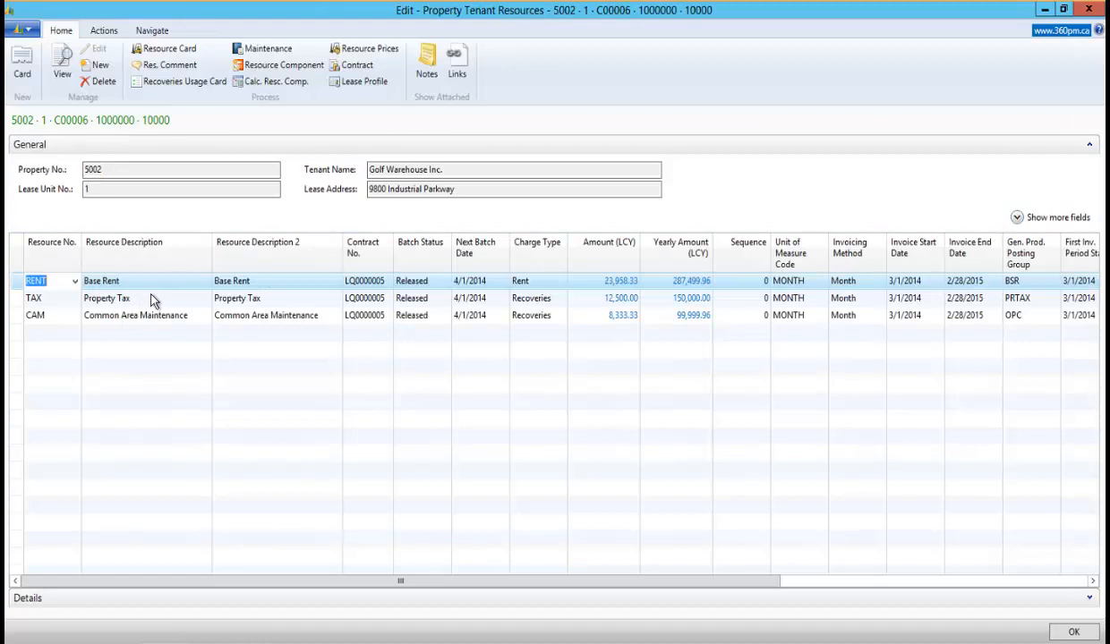
Step: Examine the tenant's base rent, property tax and common area maintenance resources and their charge amounts
{"action": "left_click", "coordinate": [149, 304]}
{"action": "left_click", "coordinate": [141, 282]}
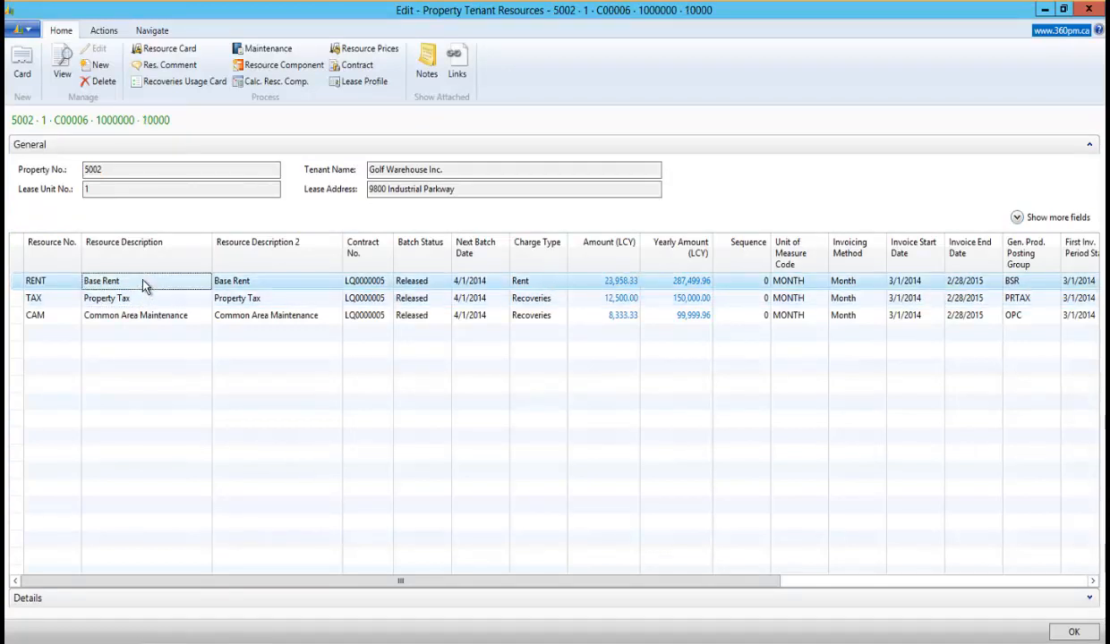
{"action": "left_click", "coordinate": [148, 303]}
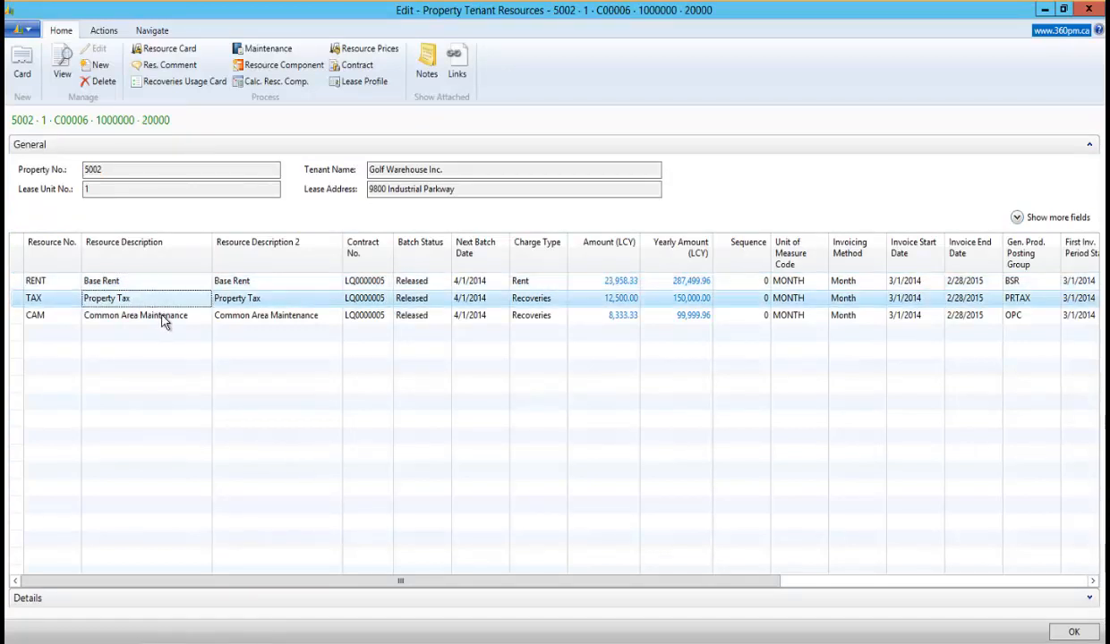
{"action": "left_click", "coordinate": [183, 321]}
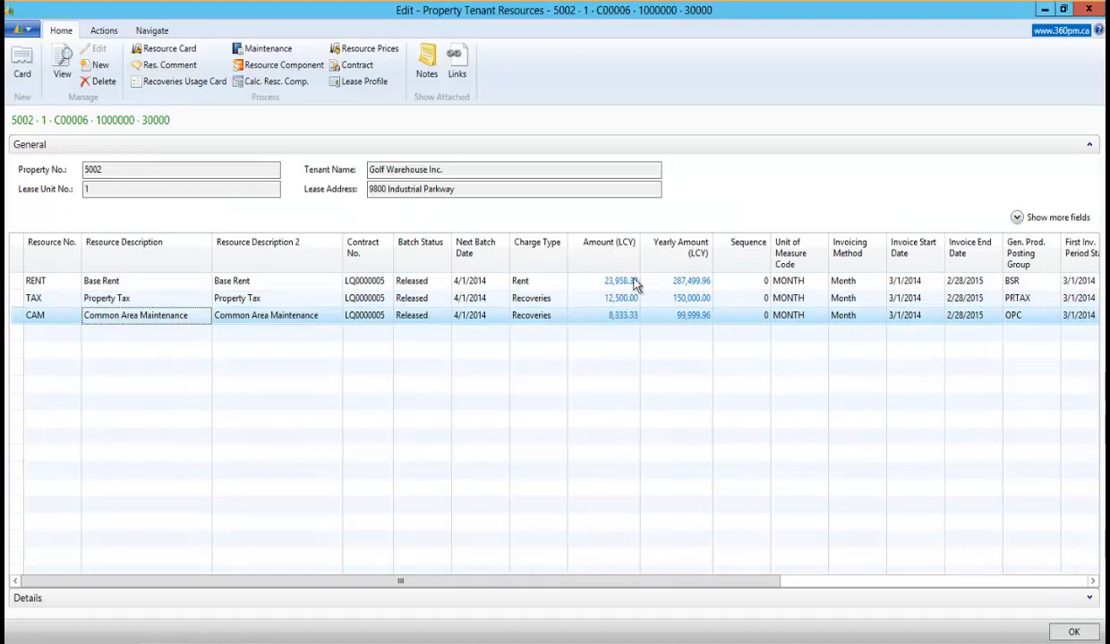
{"action": "left_click", "coordinate": [617, 281]}
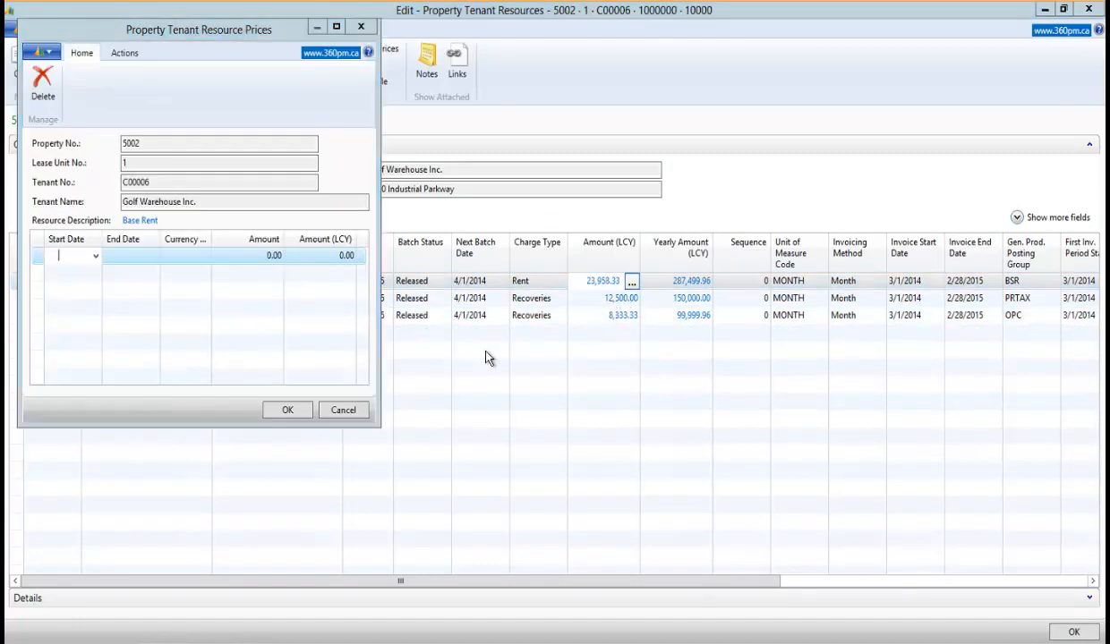
{"action": "left_click", "coordinate": [349, 411]}
{"action": "left_click", "coordinate": [589, 304]}
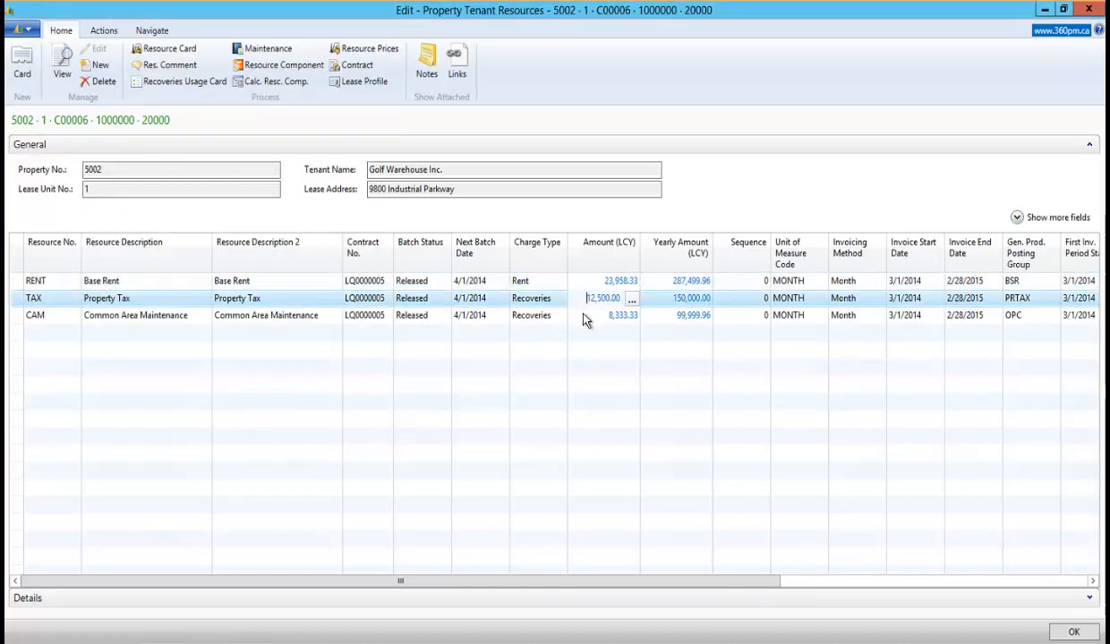
{"action": "left_click", "coordinate": [584, 315]}
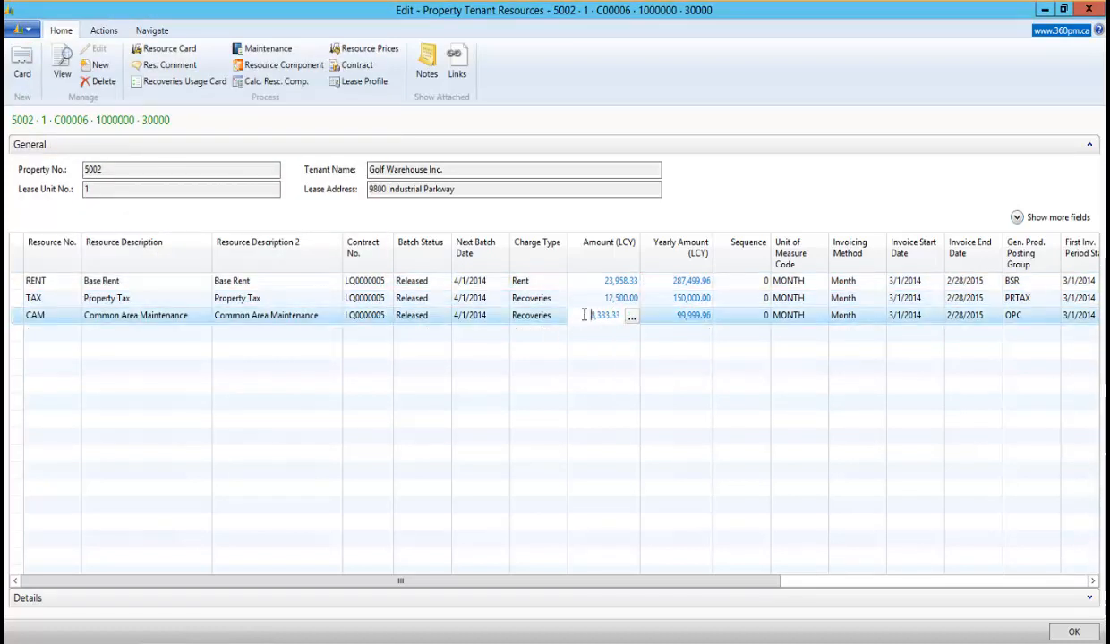
Step: Check the next batch dates of the tenant's resources and return to the property list
{"action": "left_click", "coordinate": [483, 281]}
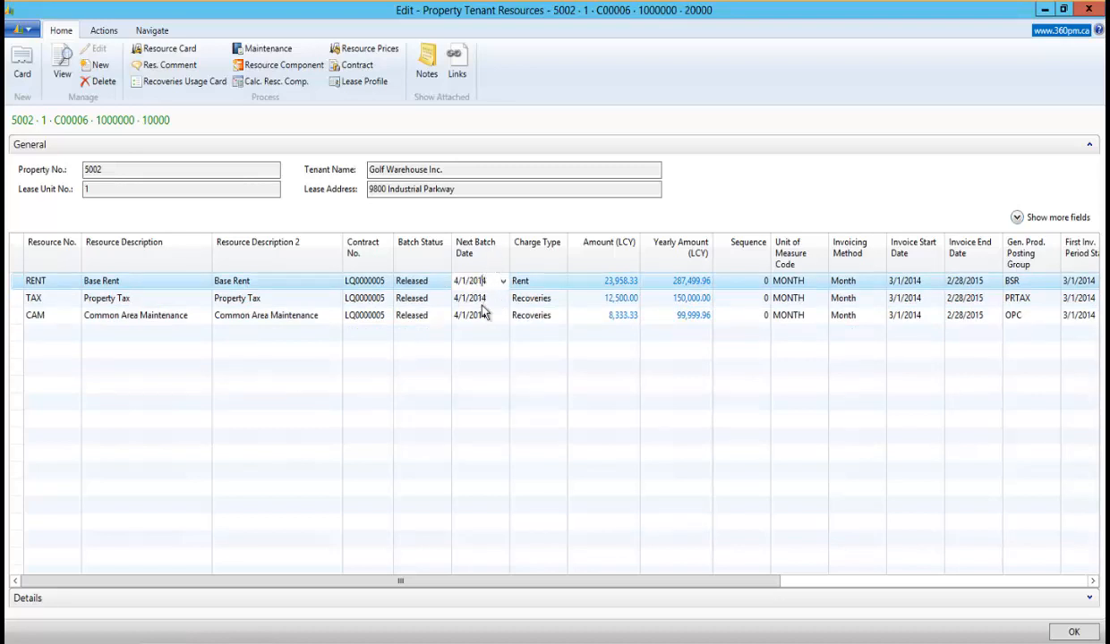
{"action": "left_click", "coordinate": [471, 315]}
{"action": "left_click", "coordinate": [484, 281]}
{"action": "left_click", "coordinate": [1073, 632]}
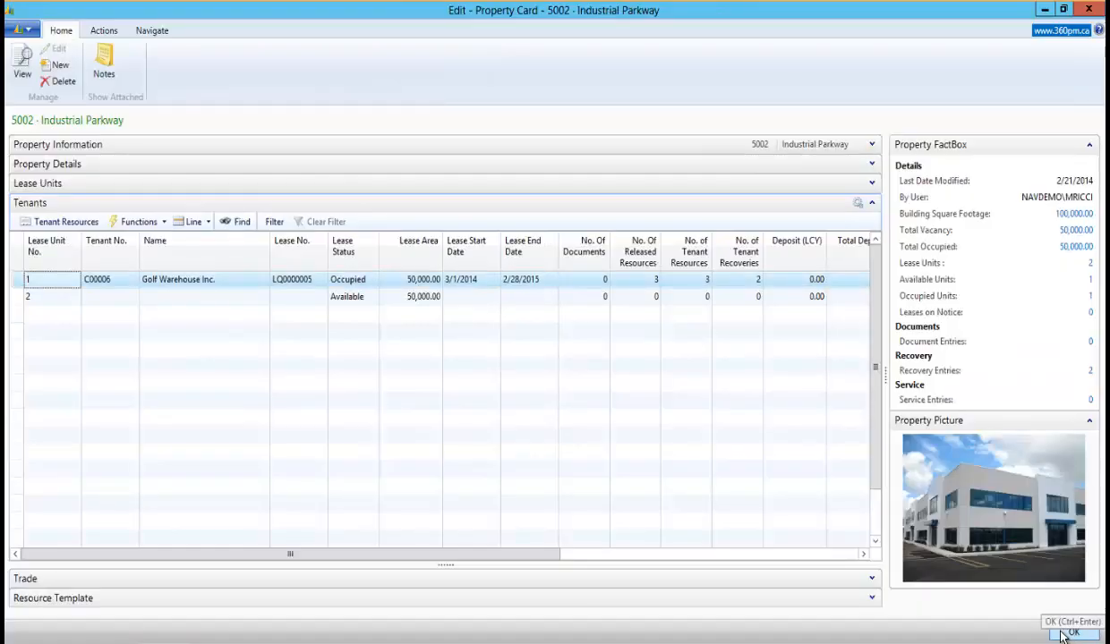
{"action": "left_click", "coordinate": [1072, 632]}
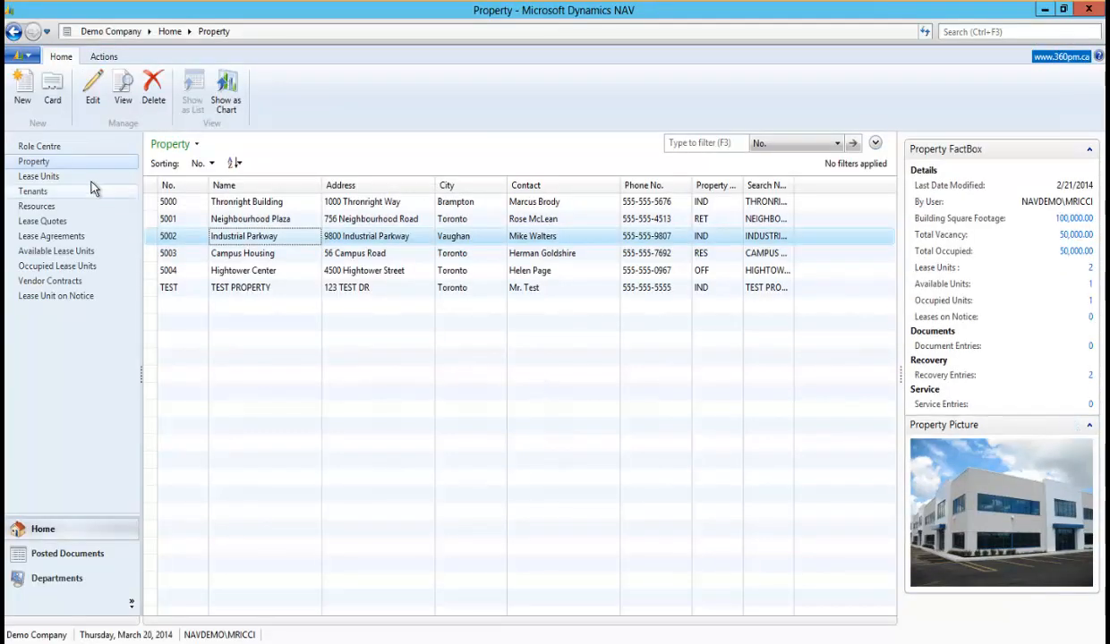
Step: Open the Lease Profile Worksheet from the Property Manager department's billing tasks
{"action": "left_click", "coordinate": [49, 578]}
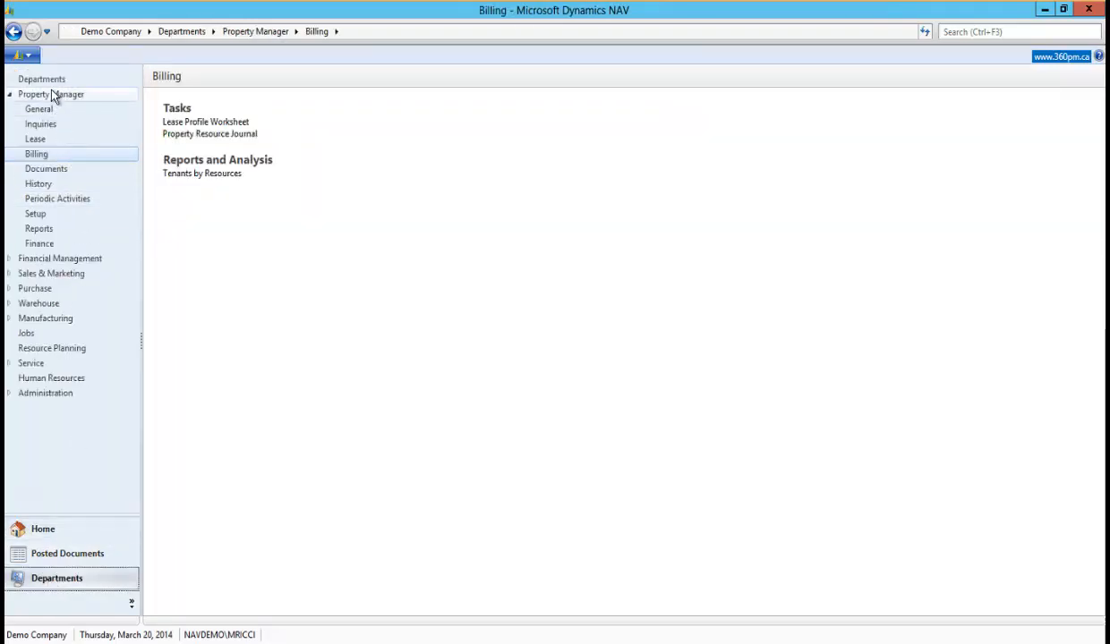
{"action": "left_click", "coordinate": [34, 156]}
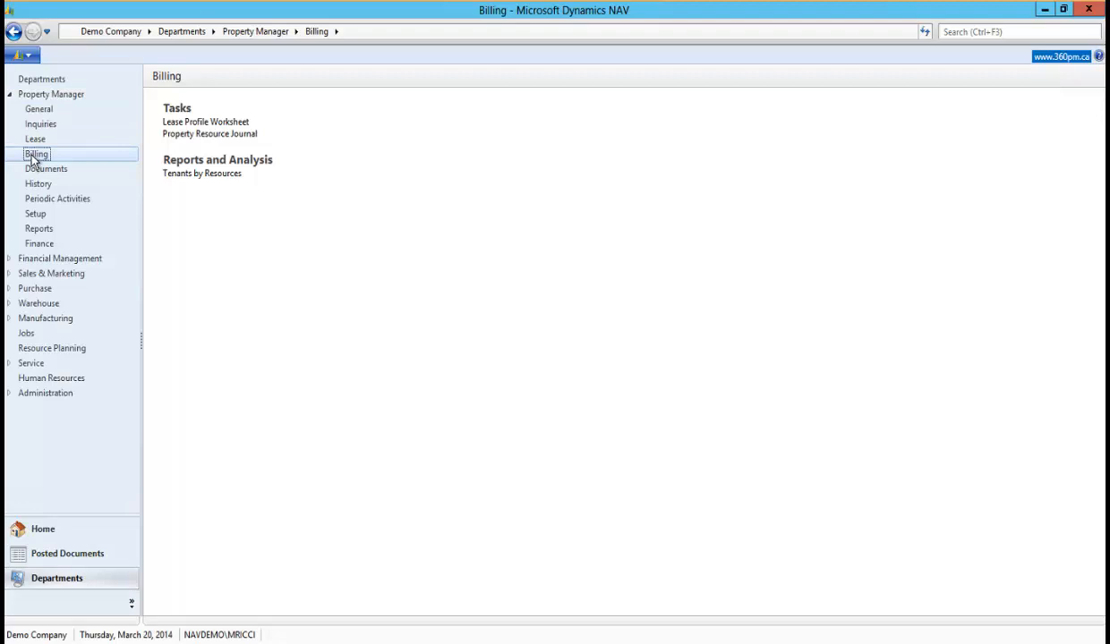
{"action": "left_click", "coordinate": [231, 123]}
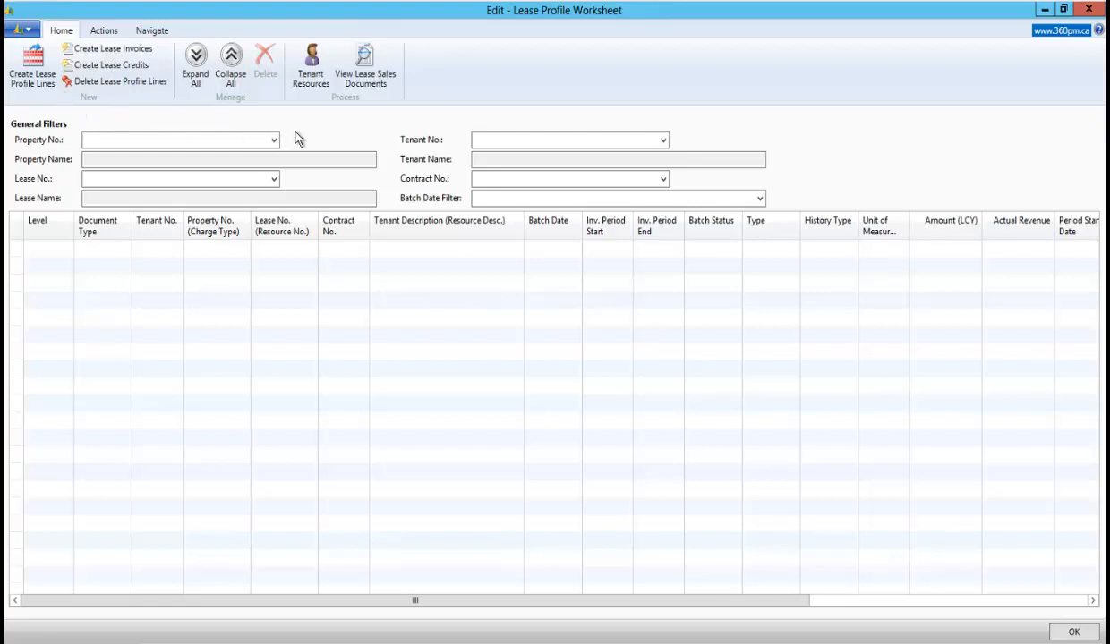
Step: Filter the worksheet to property 5002 Industrial Parkway and the April 2014 batch dates, 04/01/14..04/30/14
{"action": "left_click", "coordinate": [275, 141]}
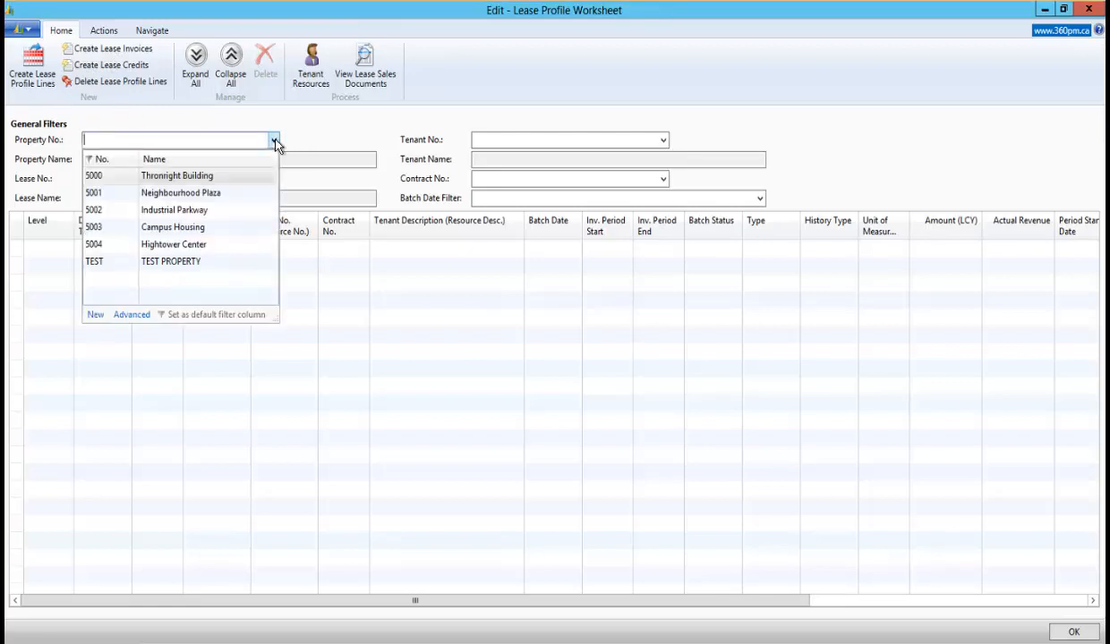
{"action": "left_click", "coordinate": [177, 211]}
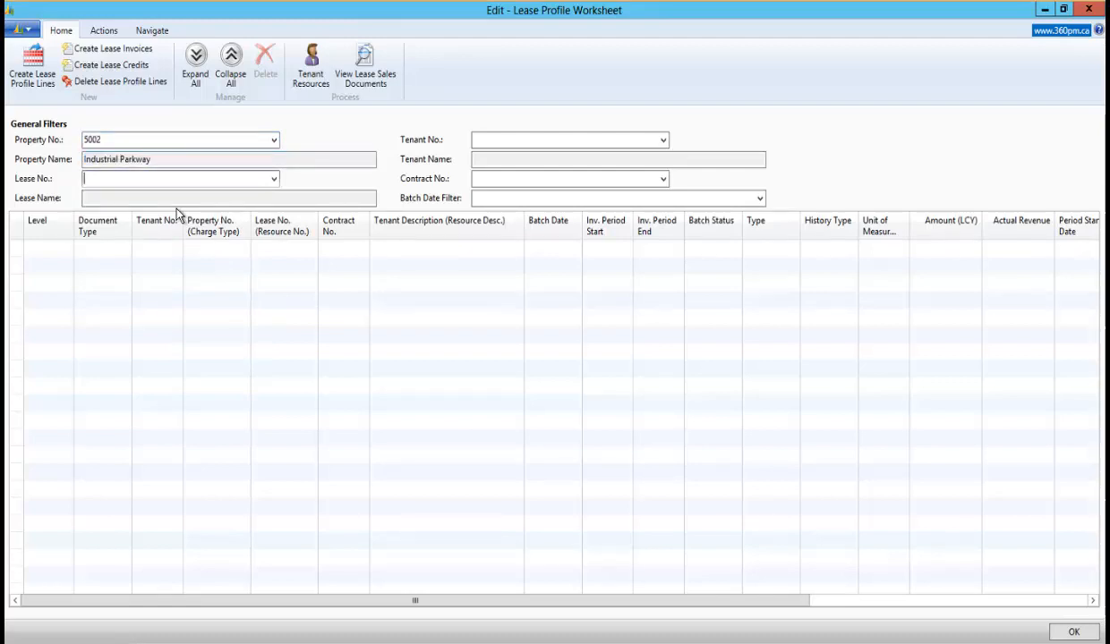
{"action": "left_click", "coordinate": [760, 198]}
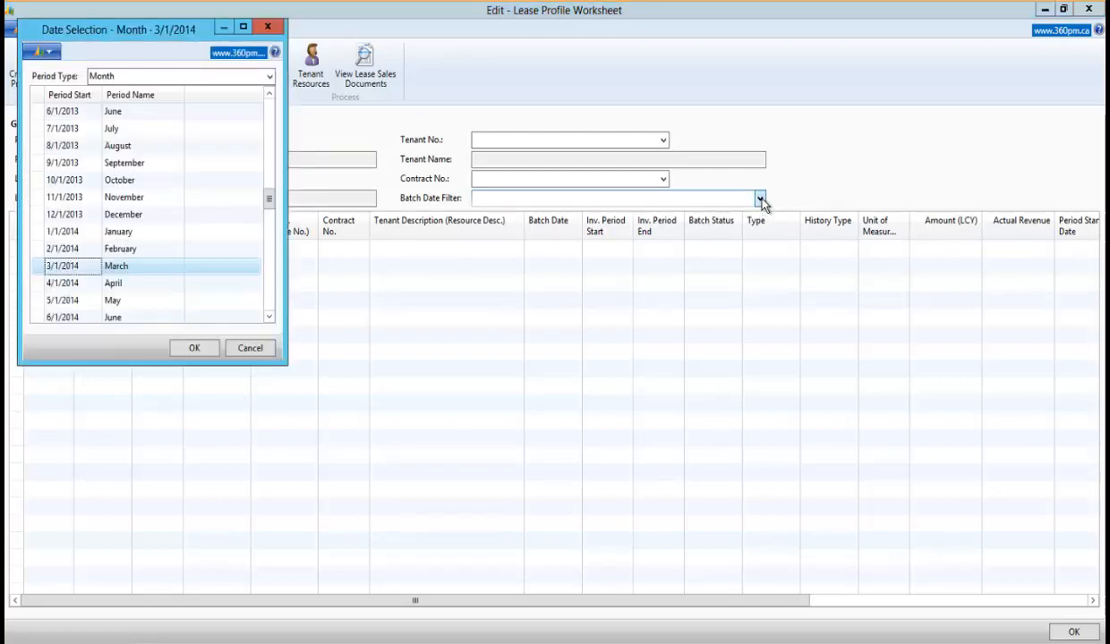
{"action": "left_click", "coordinate": [90, 281]}
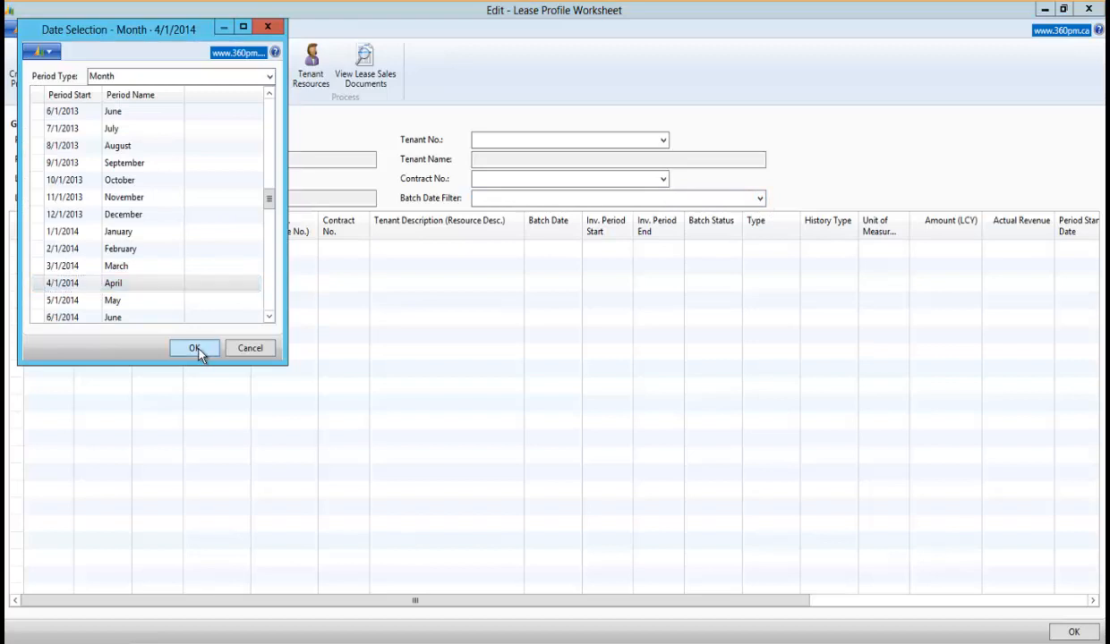
{"action": "left_click", "coordinate": [194, 348]}
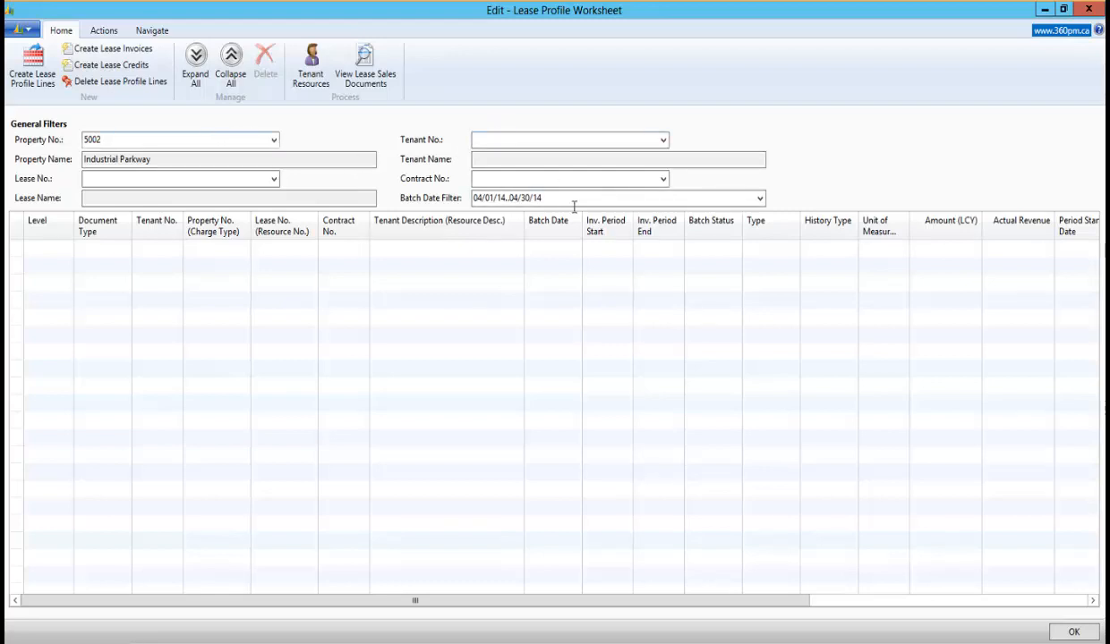
Step: Create the lease profile lines for property 5002 using the April 2014 batch date filter
{"action": "left_click", "coordinate": [154, 142]}
{"action": "left_click", "coordinate": [30, 63]}
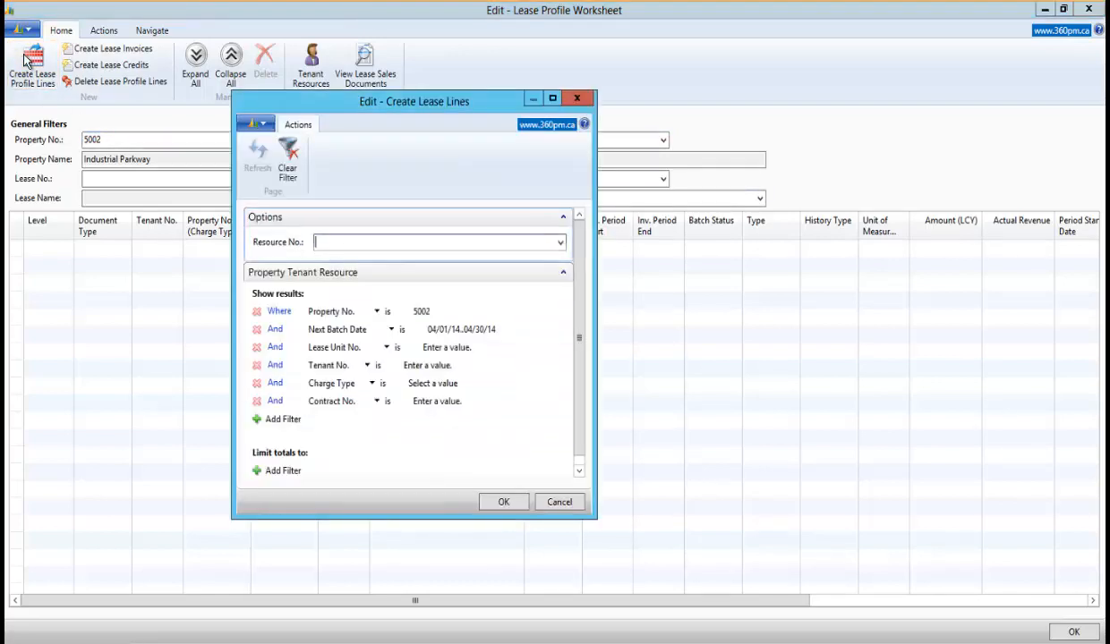
{"action": "left_click", "coordinate": [500, 501]}
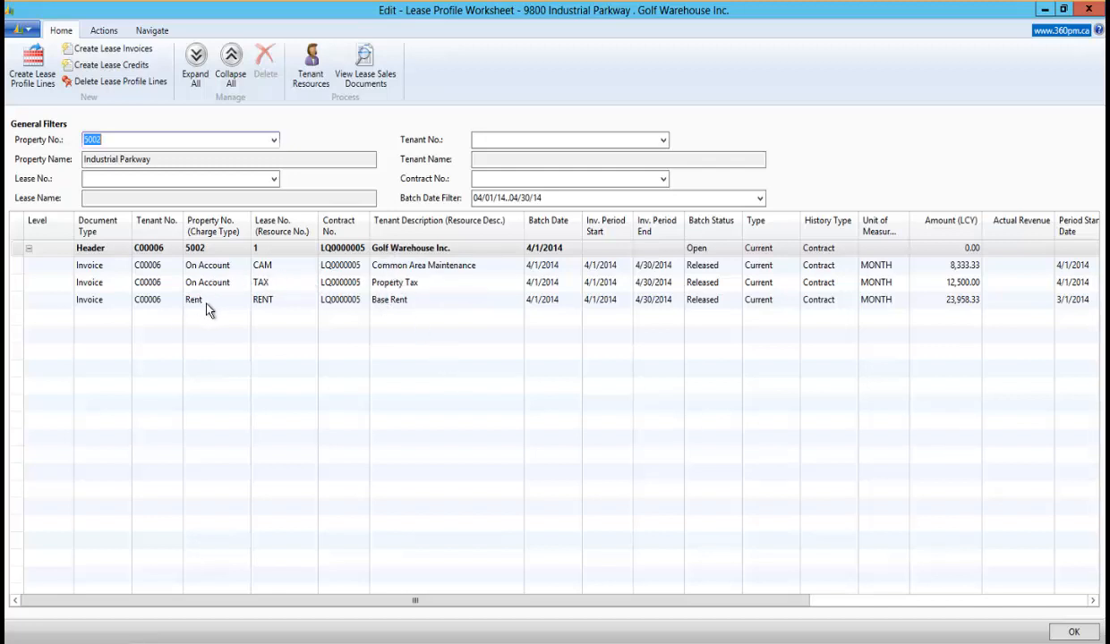
Step: Examine the rent, tax and CAM invoice lines in the worksheet, including their amounts and invoicing period columns
{"action": "left_click", "coordinate": [286, 296]}
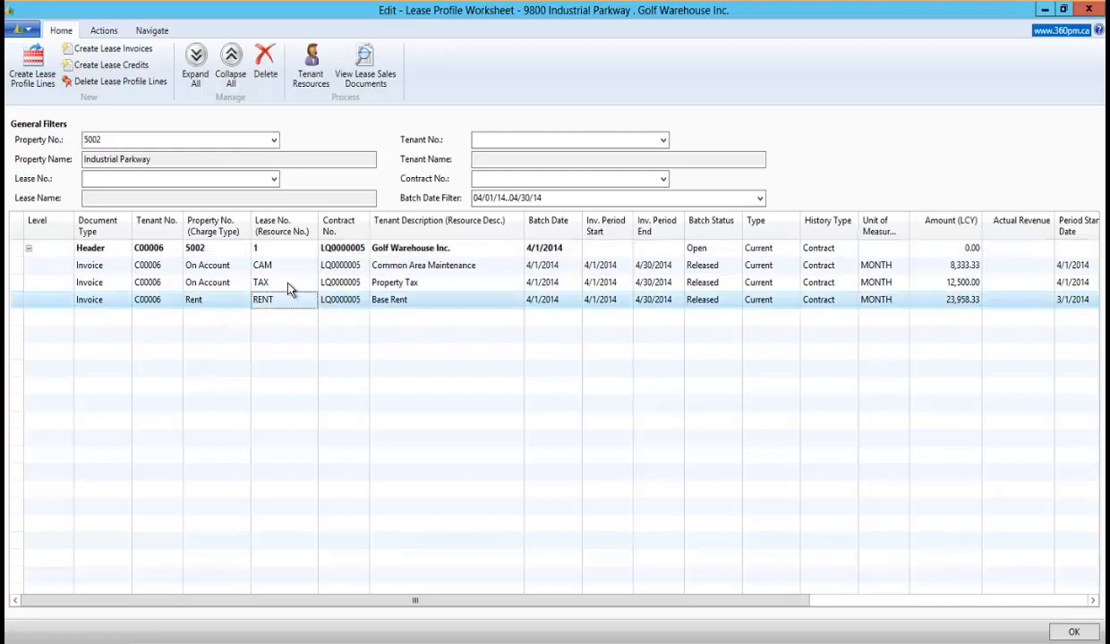
{"action": "left_click", "coordinate": [289, 284]}
{"action": "left_click", "coordinate": [298, 266]}
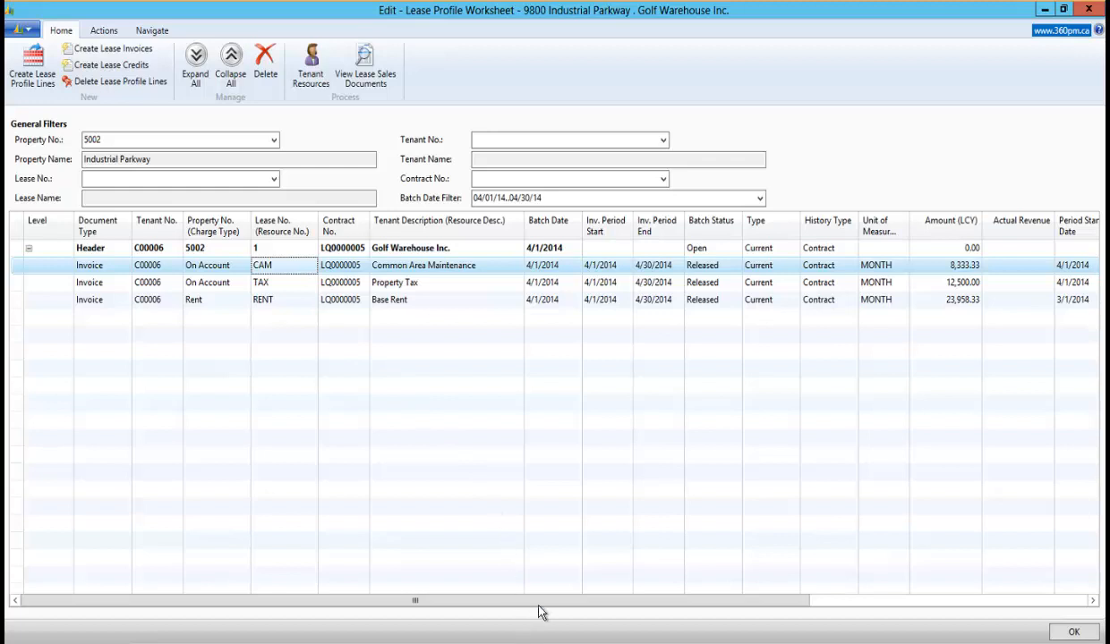
{"action": "left_click_drag", "start_coordinate": [539, 602], "coordinate": [739, 619]}
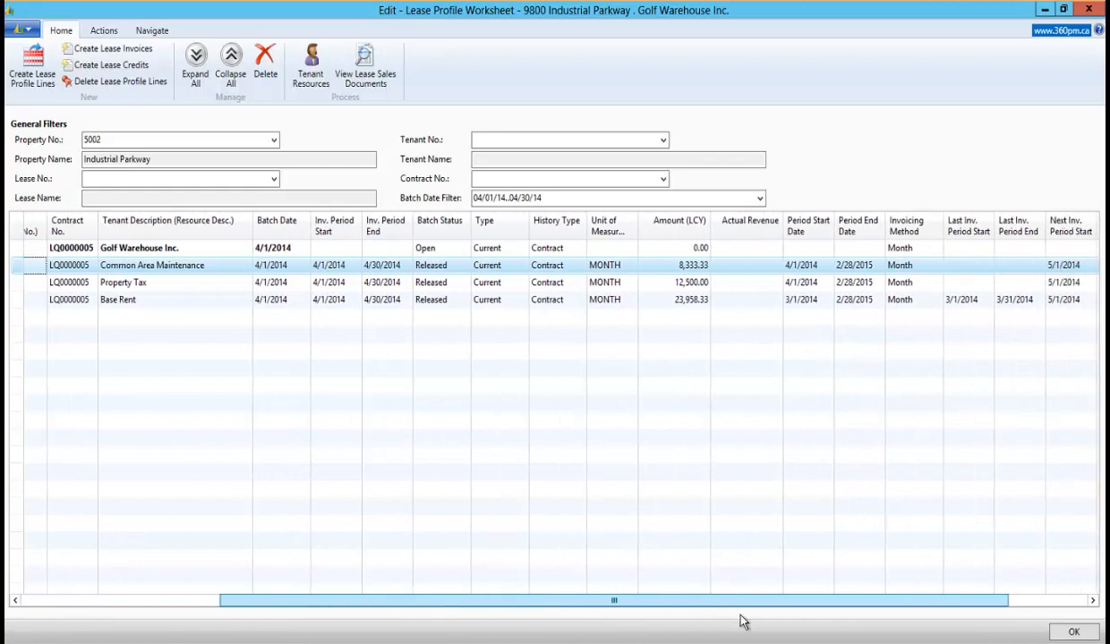
{"action": "left_click", "coordinate": [685, 266]}
{"action": "left_click", "coordinate": [685, 283]}
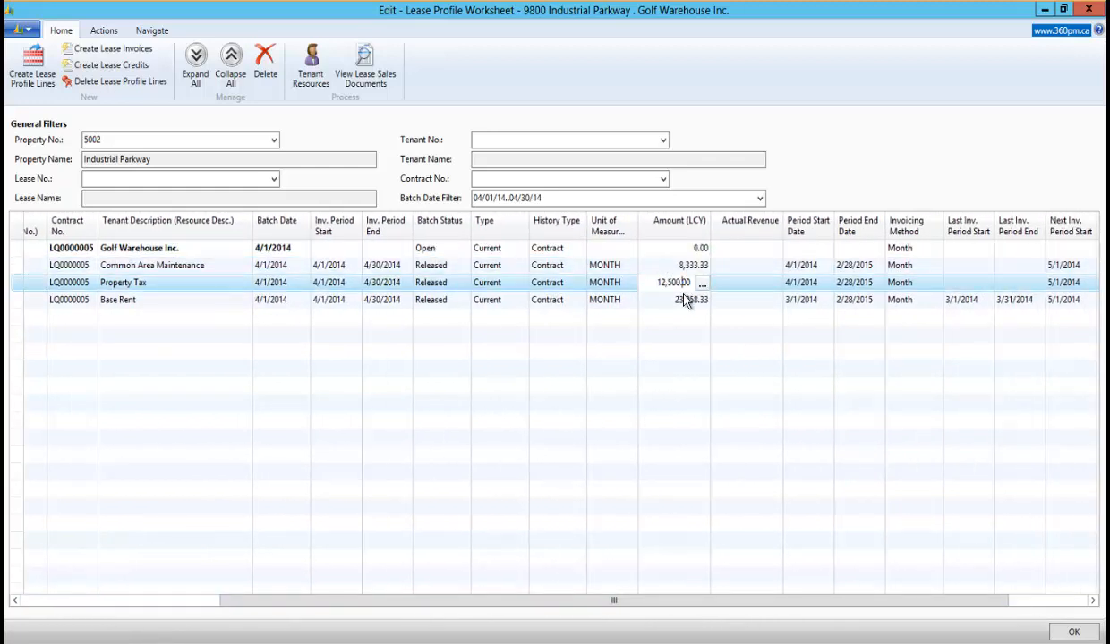
{"action": "left_click", "coordinate": [684, 300]}
{"action": "left_click", "coordinate": [676, 282]}
{"action": "left_click", "coordinate": [673, 266]}
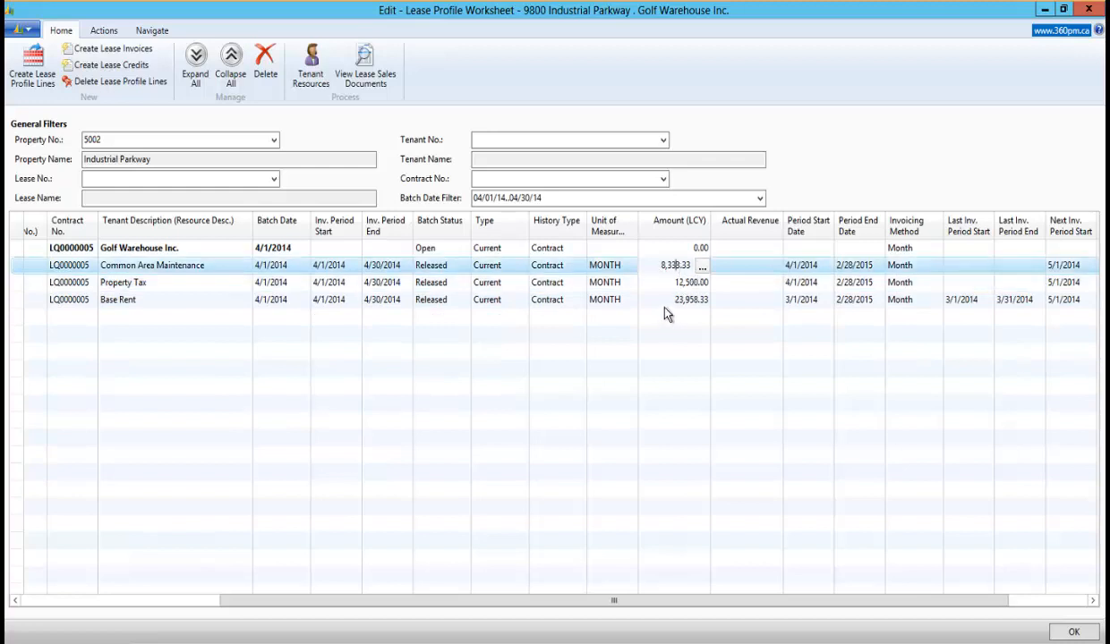
{"action": "left_click", "coordinate": [666, 300]}
{"action": "key", "text": "Up"}
{"action": "key", "text": "Up"}
{"action": "left_click_drag", "start_coordinate": [451, 613], "coordinate": [198, 610]}
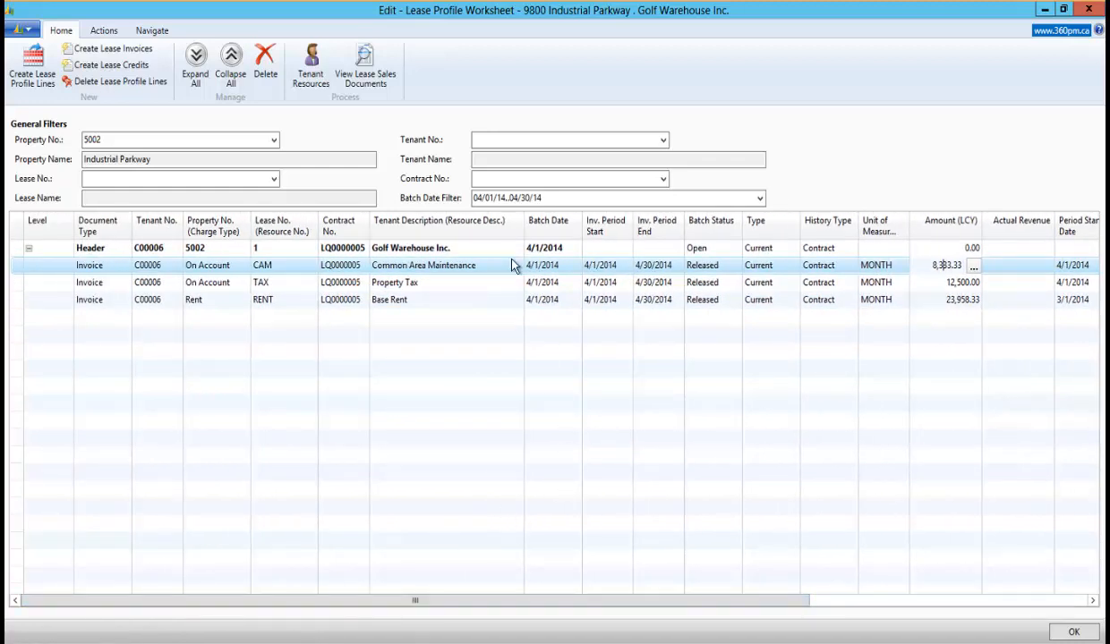
Step: Create and post the lease invoices for property 5002, with document and posting dates 4/1/2014 and process type Create & Post Invoices
{"action": "left_click", "coordinate": [116, 45]}
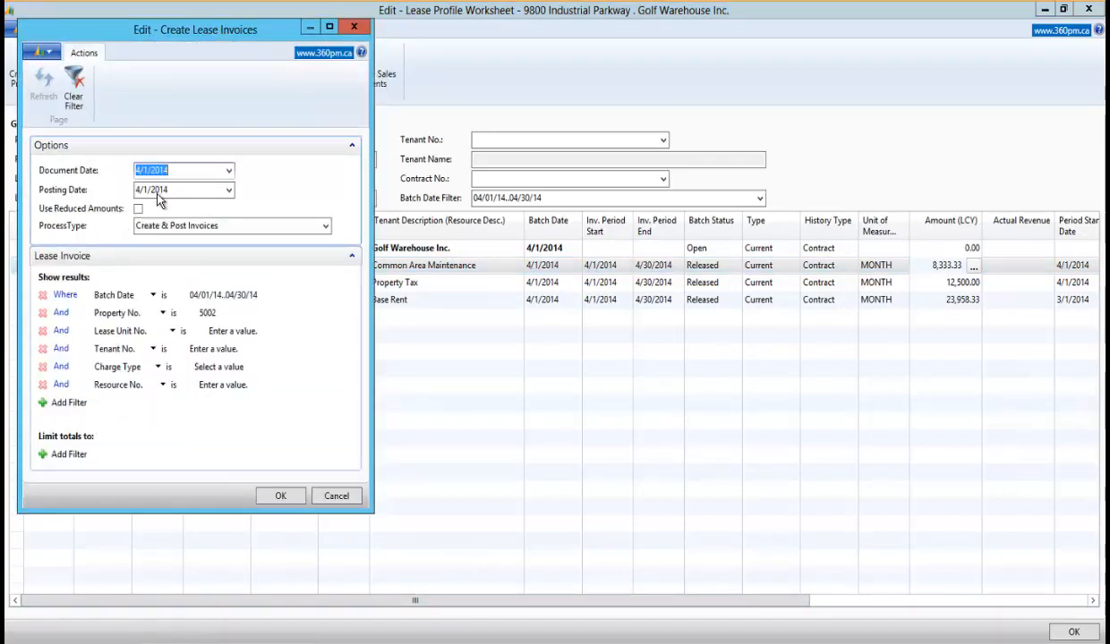
{"action": "left_click", "coordinate": [187, 170]}
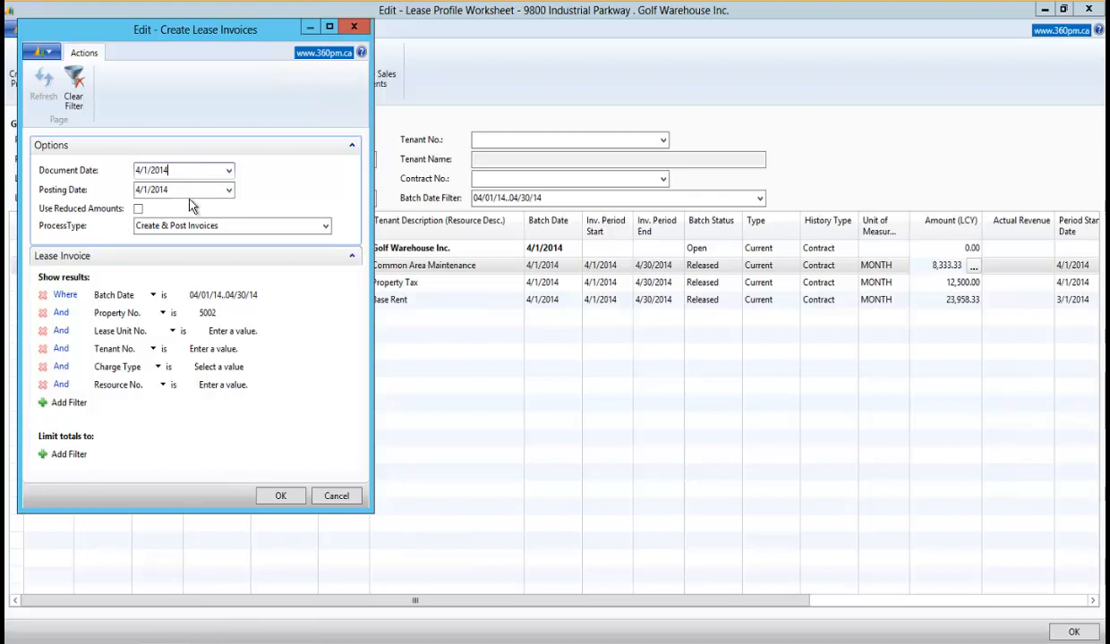
{"action": "left_click", "coordinate": [187, 189]}
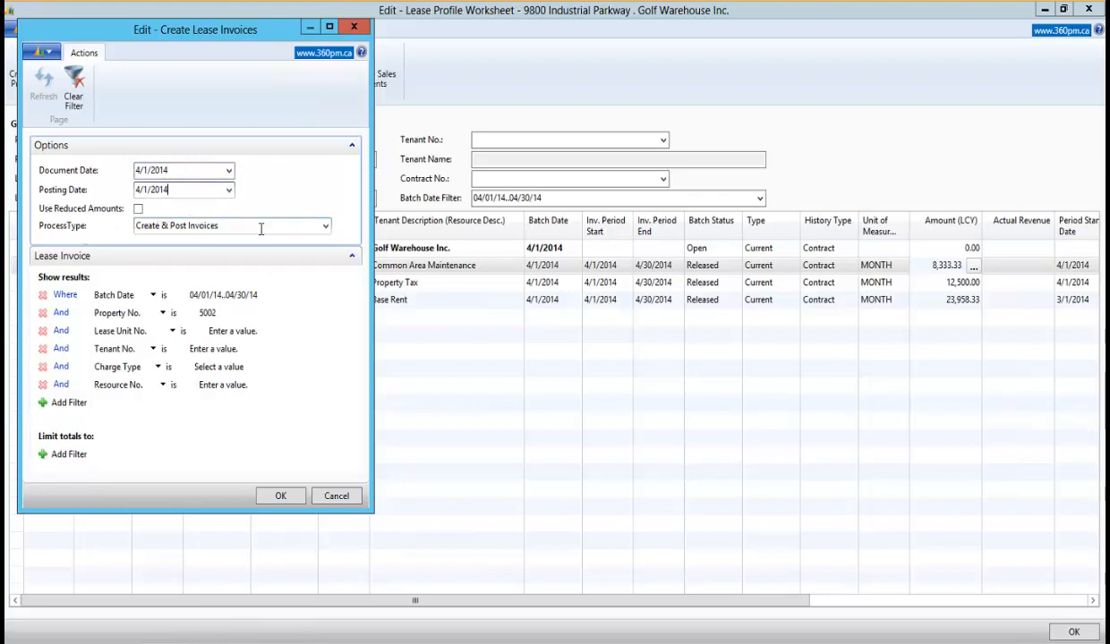
{"action": "left_click", "coordinate": [327, 228]}
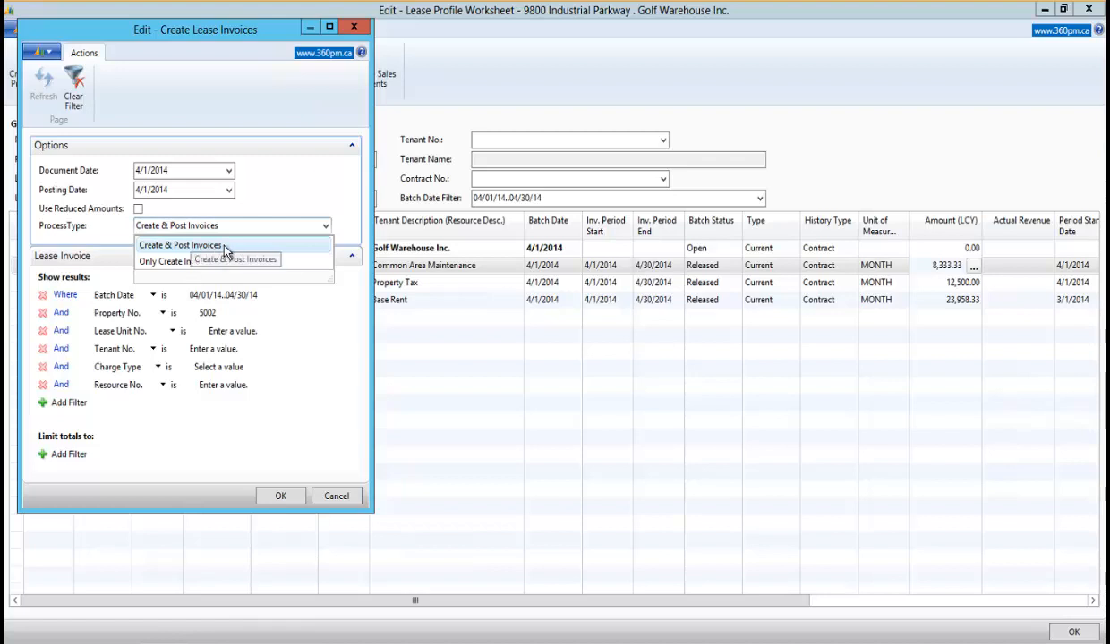
{"action": "left_click", "coordinate": [153, 241]}
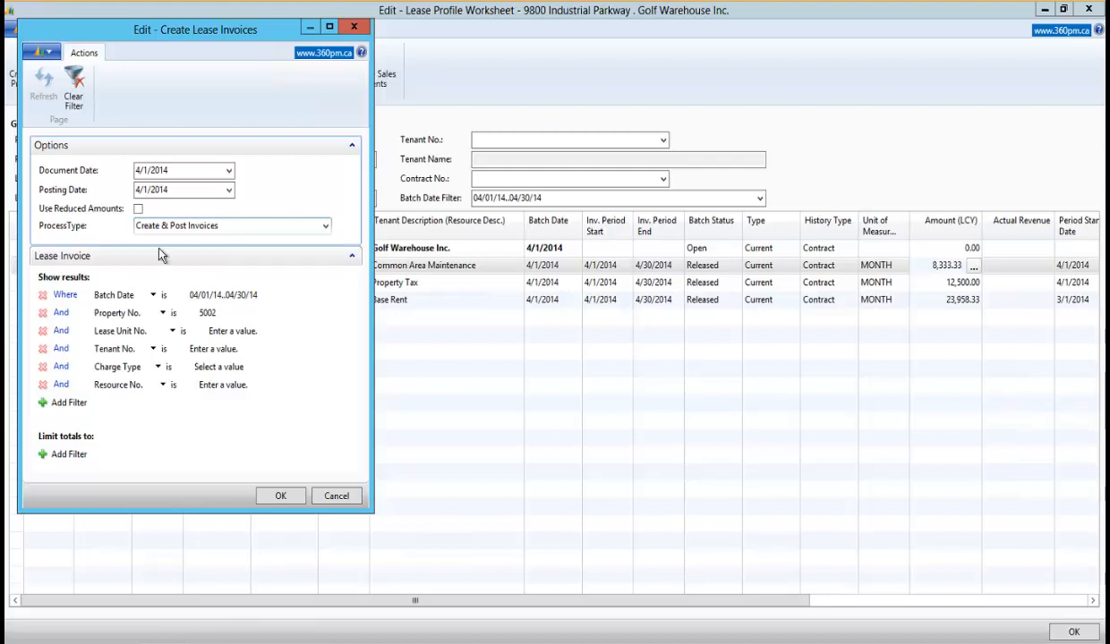
{"action": "left_click", "coordinate": [240, 232]}
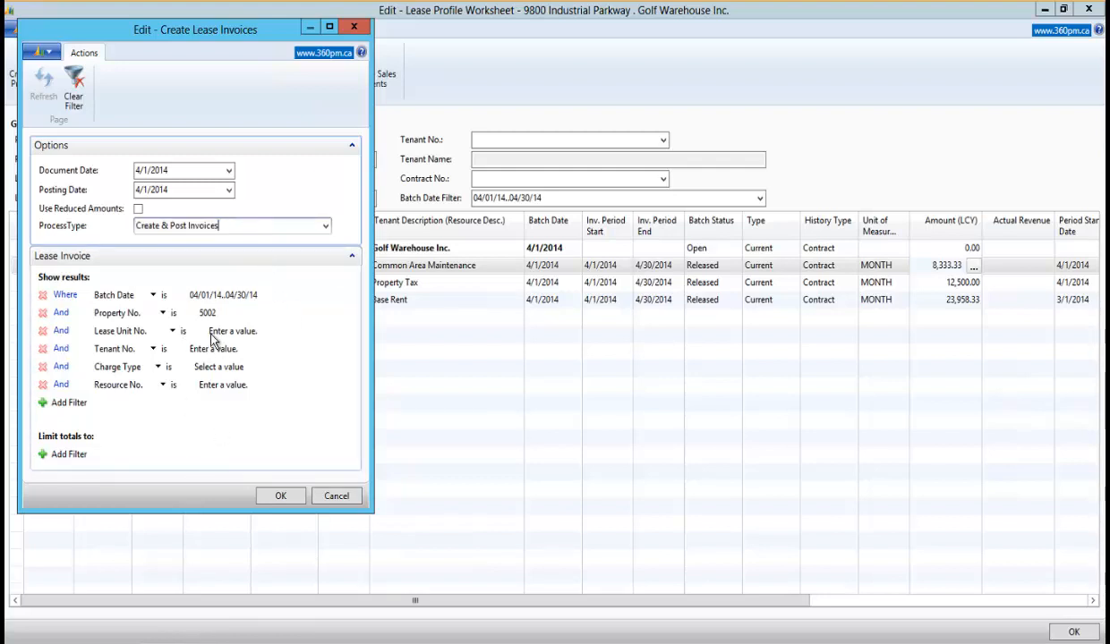
{"action": "left_click", "coordinate": [281, 497]}
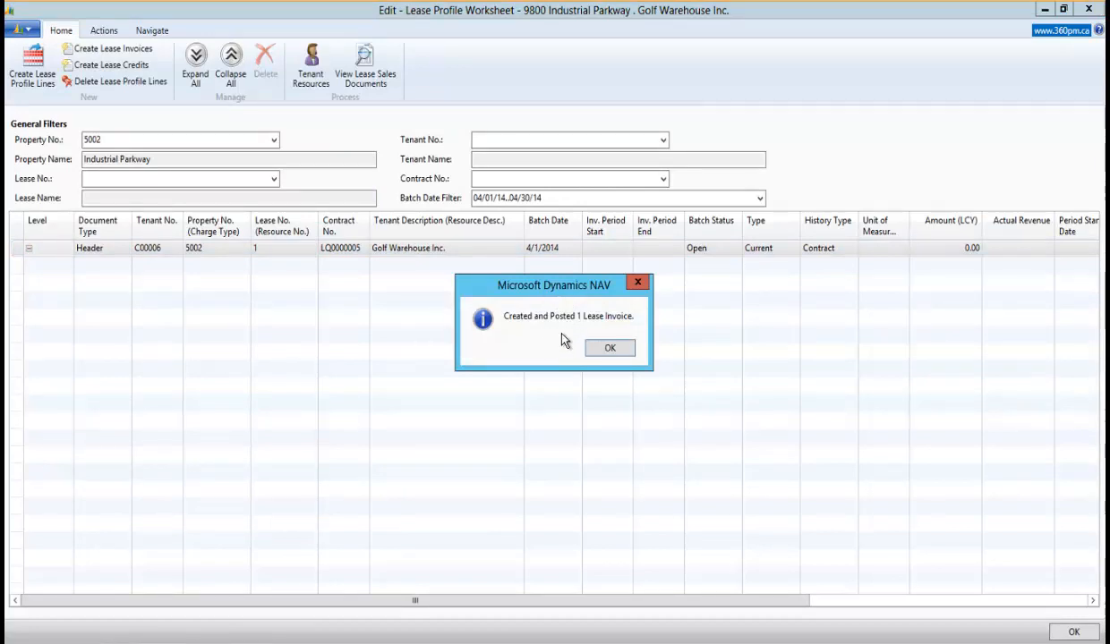
{"action": "left_click", "coordinate": [608, 349]}
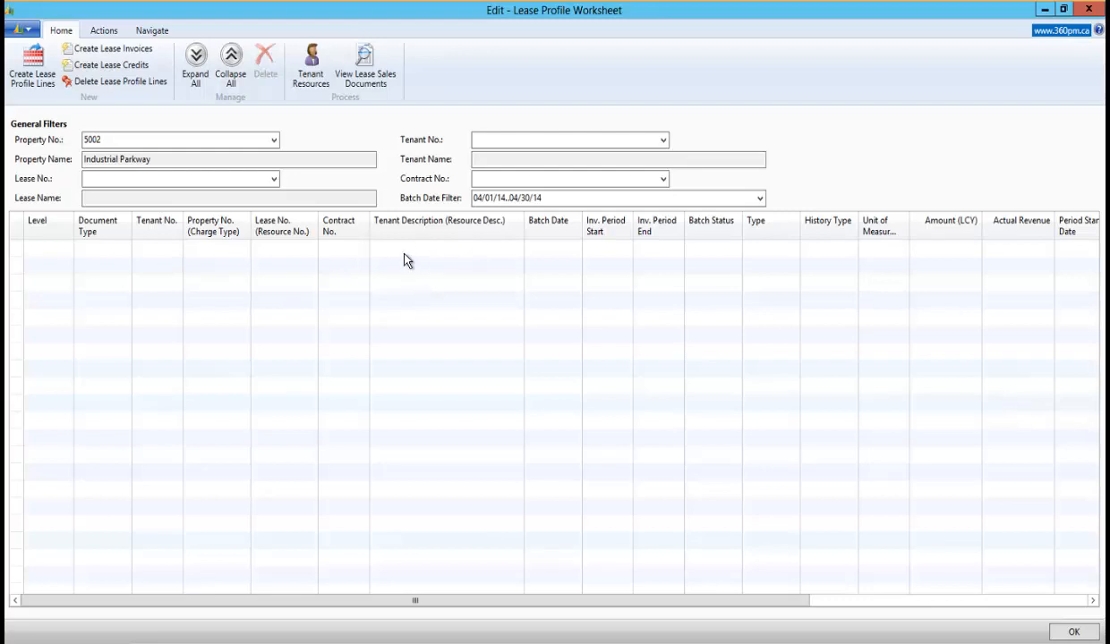
Step: Close the Lease Profile Worksheet and open the Lease Entries list in the posted documents
{"action": "left_click", "coordinate": [1074, 634]}
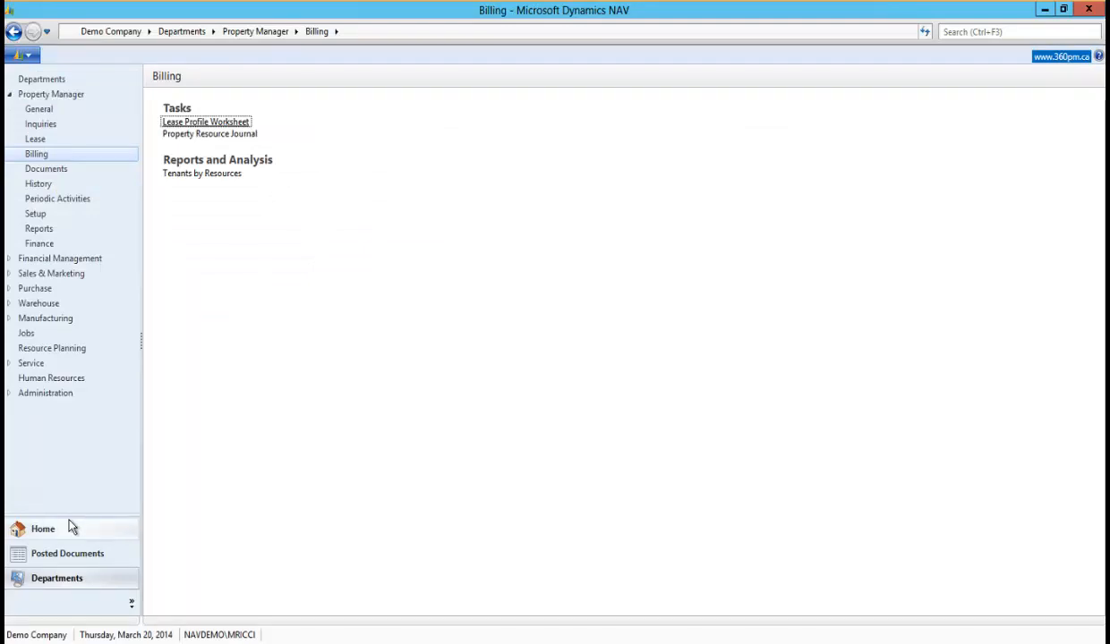
{"action": "left_click", "coordinate": [77, 562]}
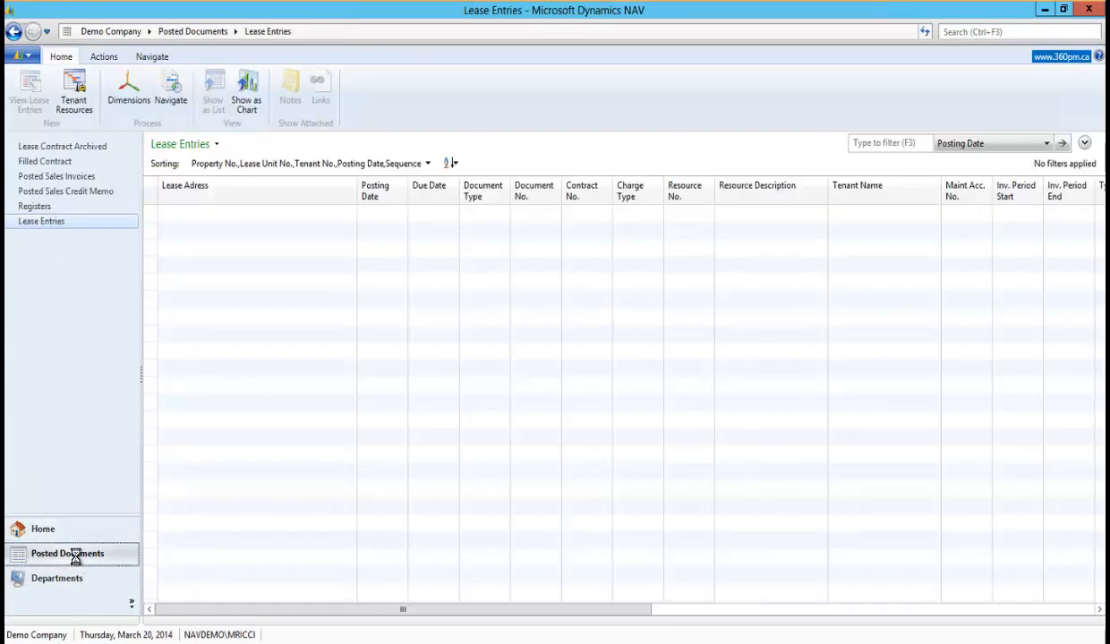
{"action": "left_click", "coordinate": [34, 223]}
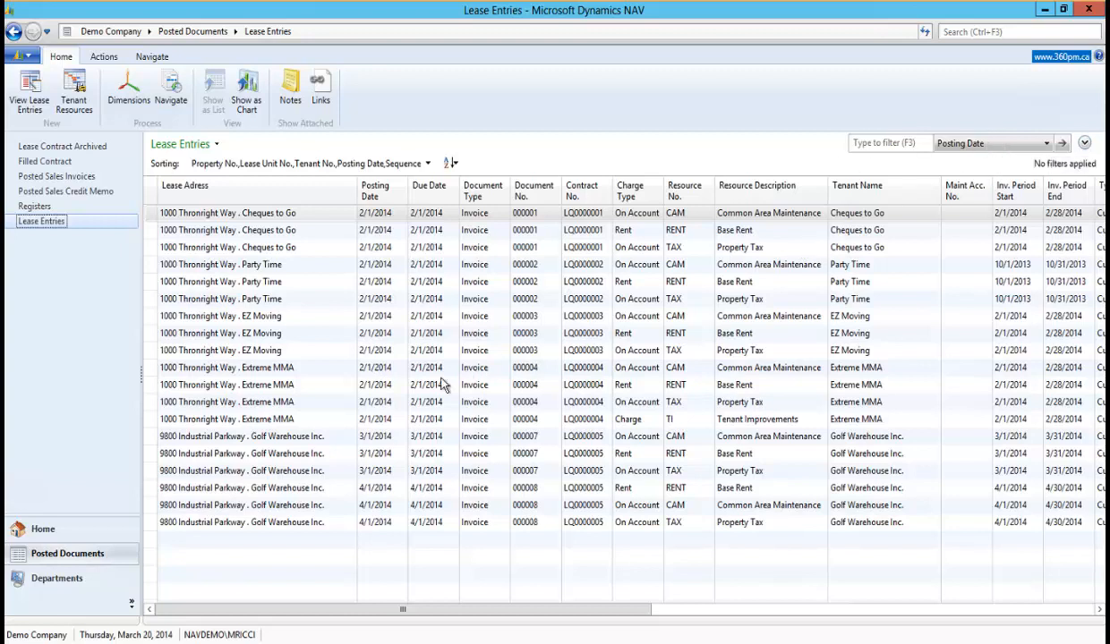
Step: Filter the lease entries by the posting date 04/01/14
{"action": "left_click", "coordinate": [992, 146]}
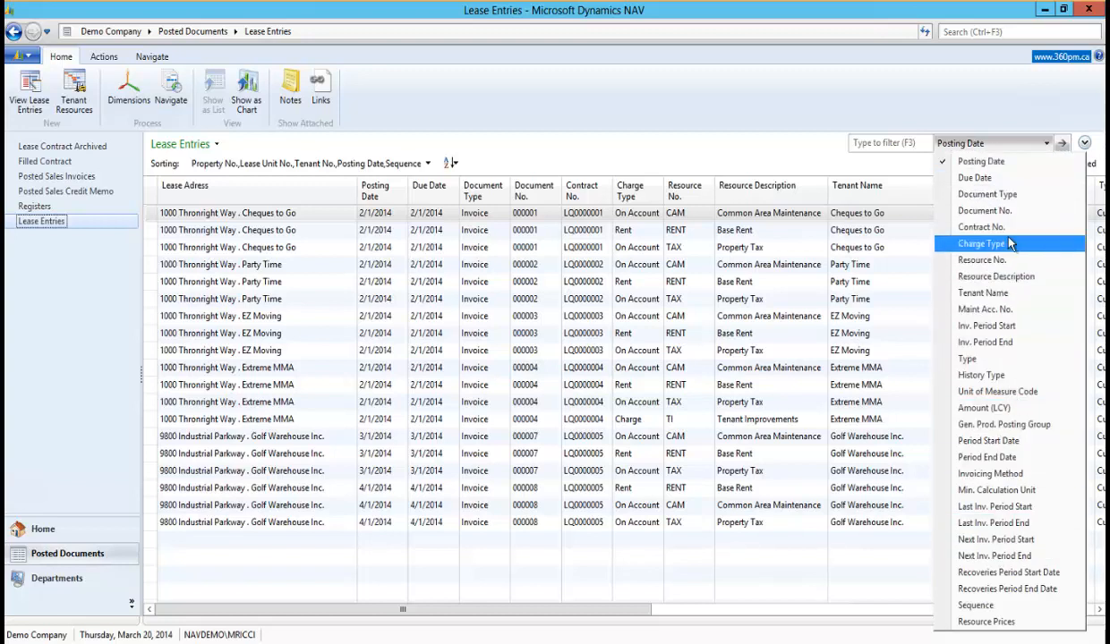
{"action": "left_click", "coordinate": [976, 162]}
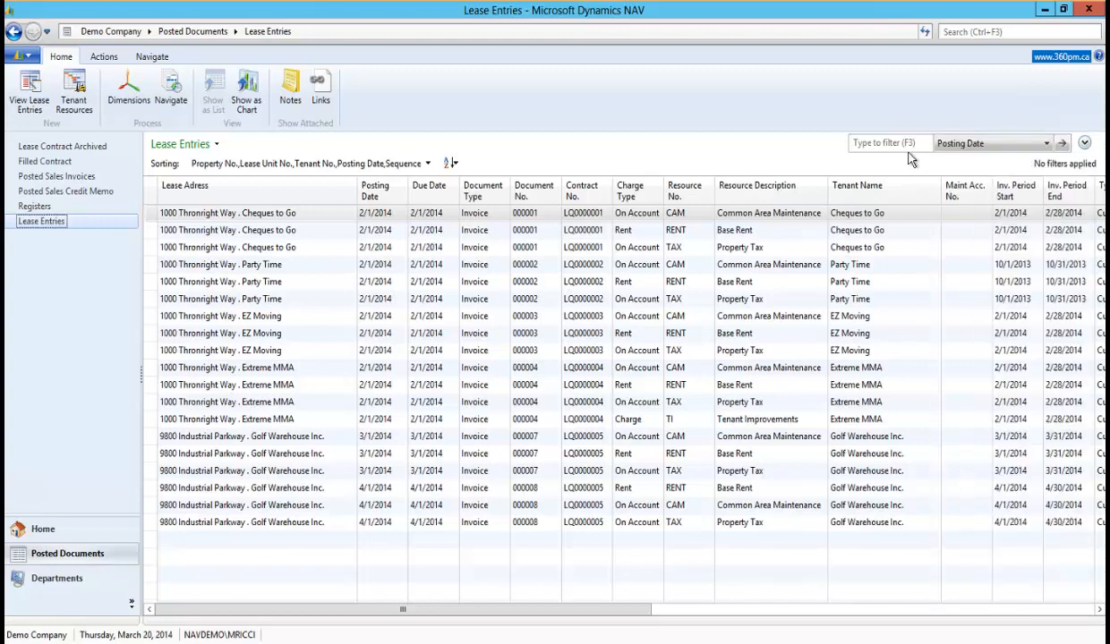
{"action": "left_click", "coordinate": [886, 143]}
{"action": "type", "text": "04"}
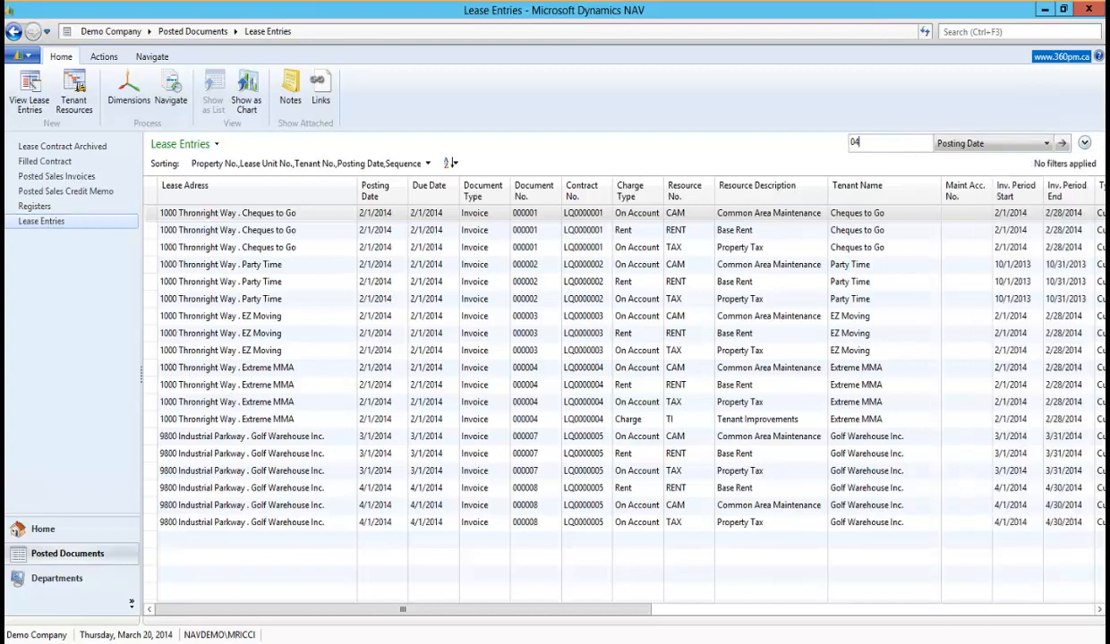
{"action": "type", "text": "012014"}
{"action": "key", "text": "Return"}
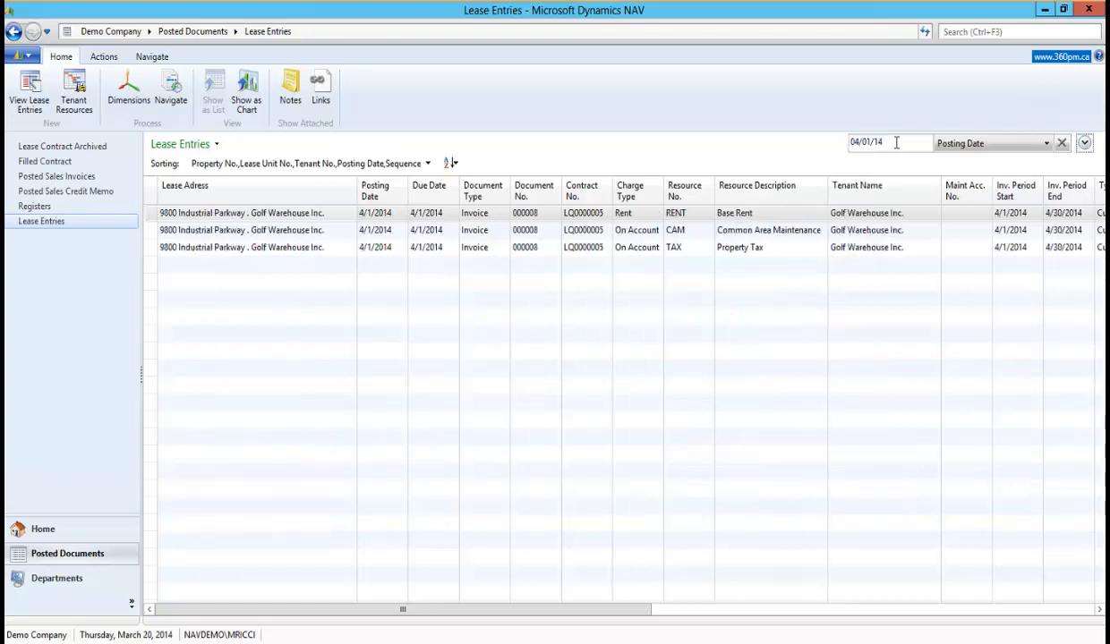
Step: Examine the filtered rent, CAM and tax lease entries, including their document numbers, resources, amounts and invoicing period columns
{"action": "left_click", "coordinate": [251, 234]}
{"action": "left_click", "coordinate": [251, 247]}
{"action": "left_click", "coordinate": [299, 213]}
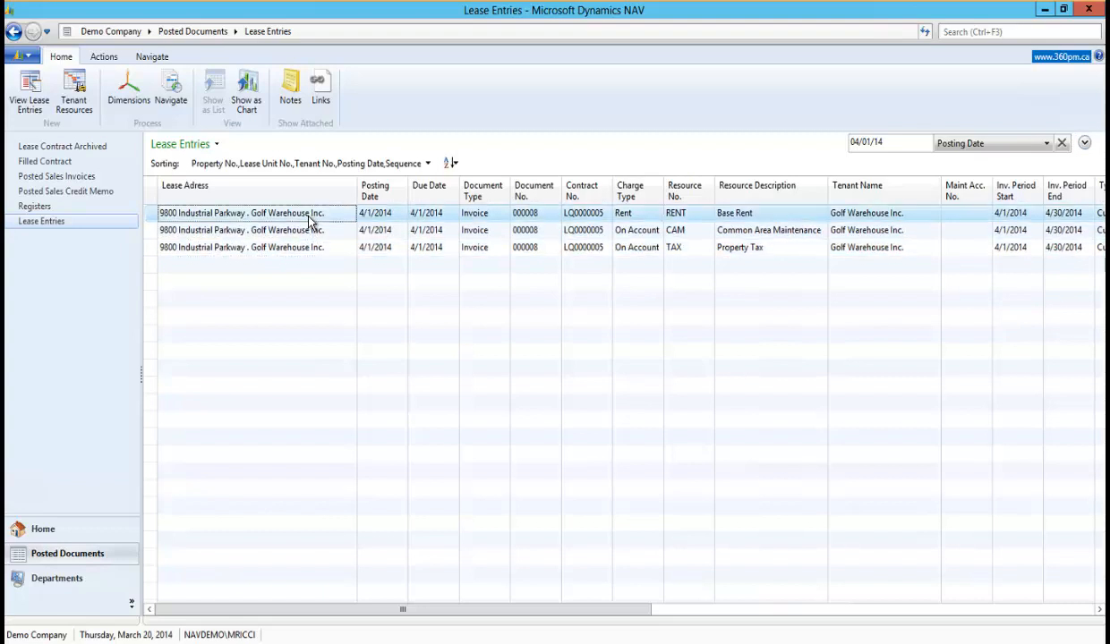
{"action": "left_click", "coordinate": [305, 234]}
{"action": "left_click", "coordinate": [528, 247]}
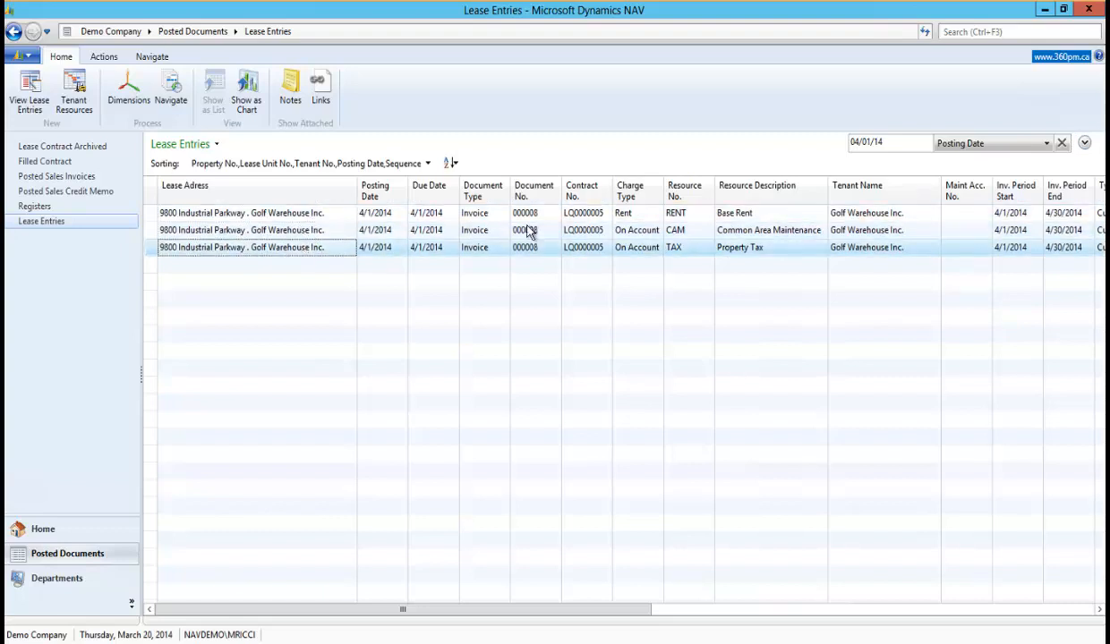
{"action": "left_click", "coordinate": [680, 215]}
{"action": "left_click", "coordinate": [689, 248]}
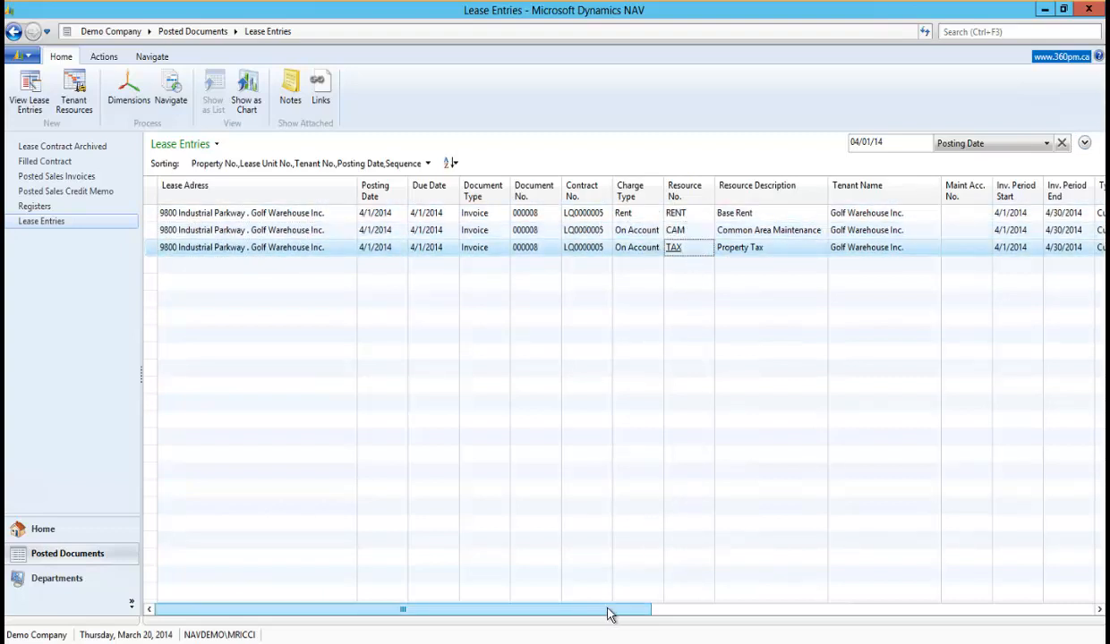
{"action": "left_click_drag", "start_coordinate": [609, 610], "coordinate": [1029, 617]}
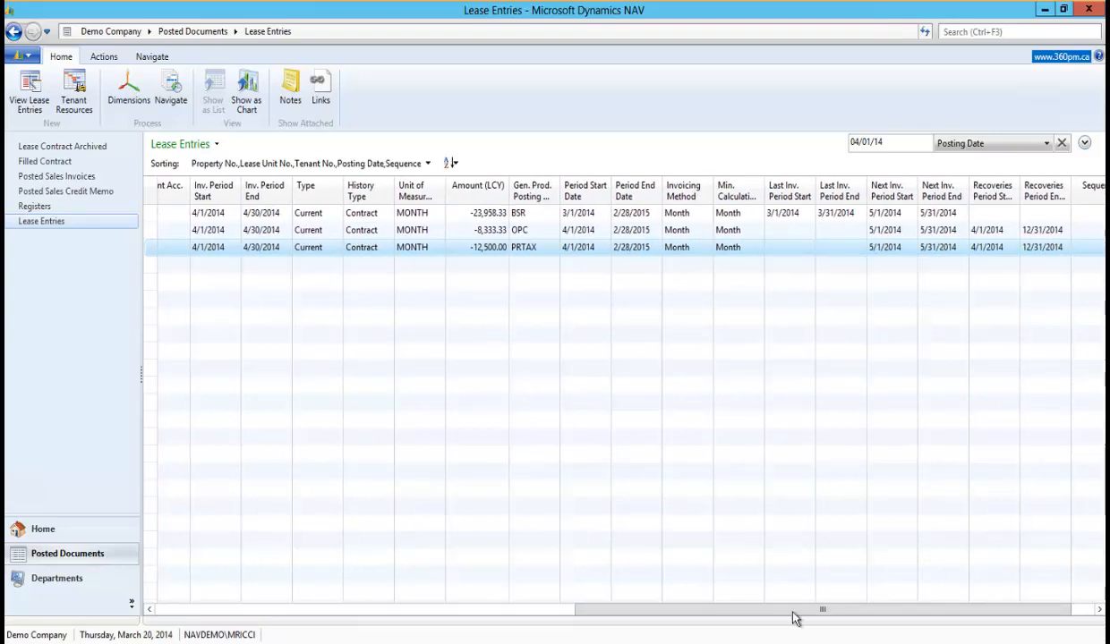
{"action": "left_click_drag", "start_coordinate": [924, 610], "coordinate": [1018, 609]}
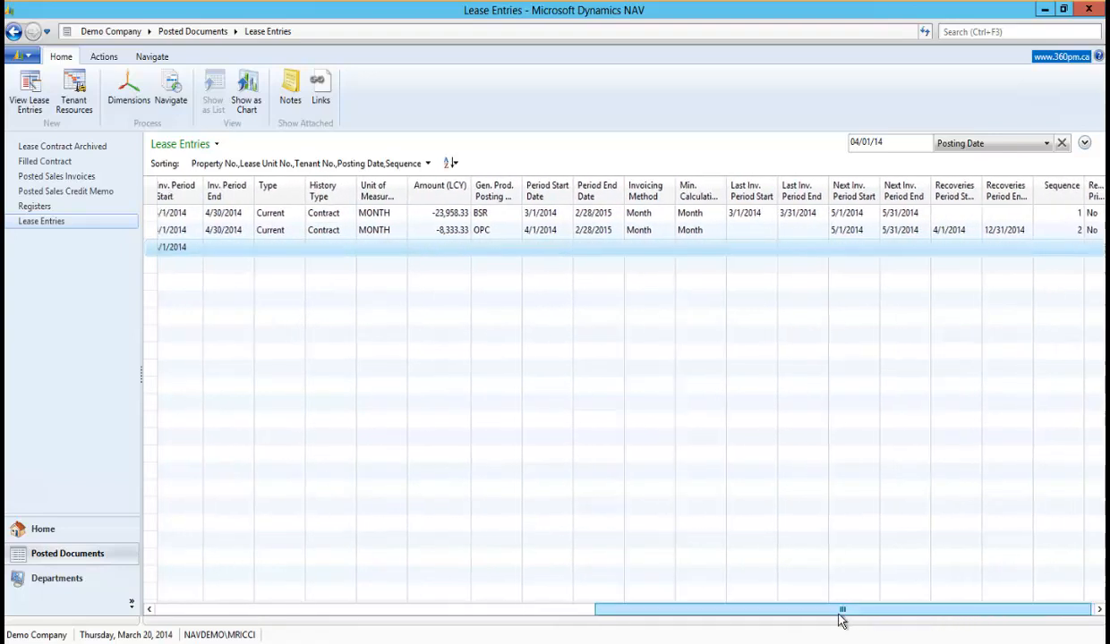
{"action": "left_click_drag", "start_coordinate": [842, 622], "coordinate": [344, 486]}
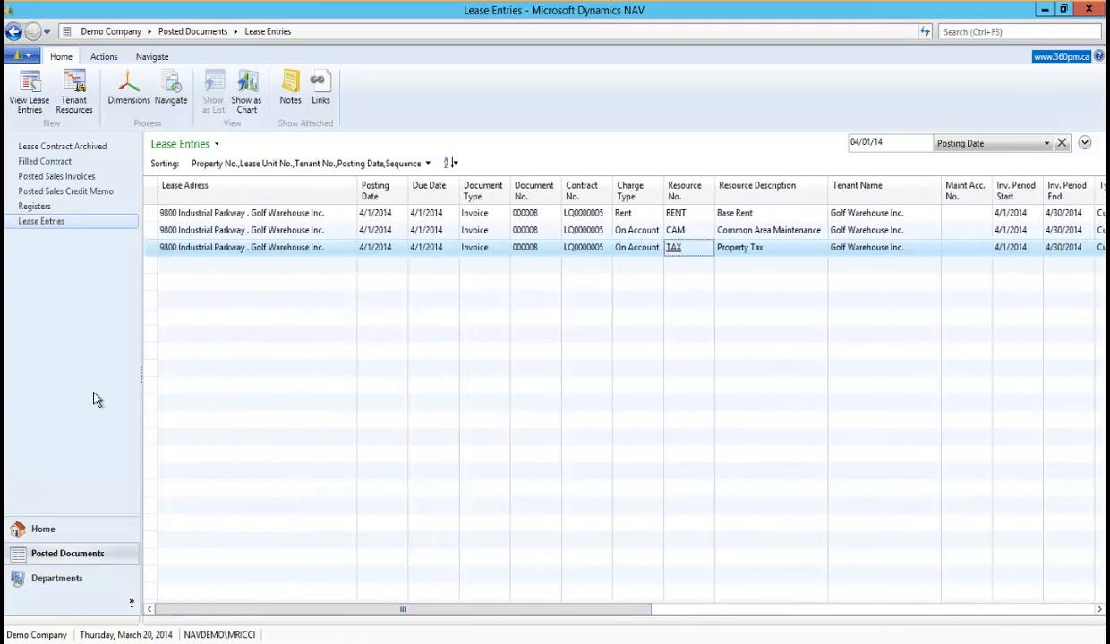